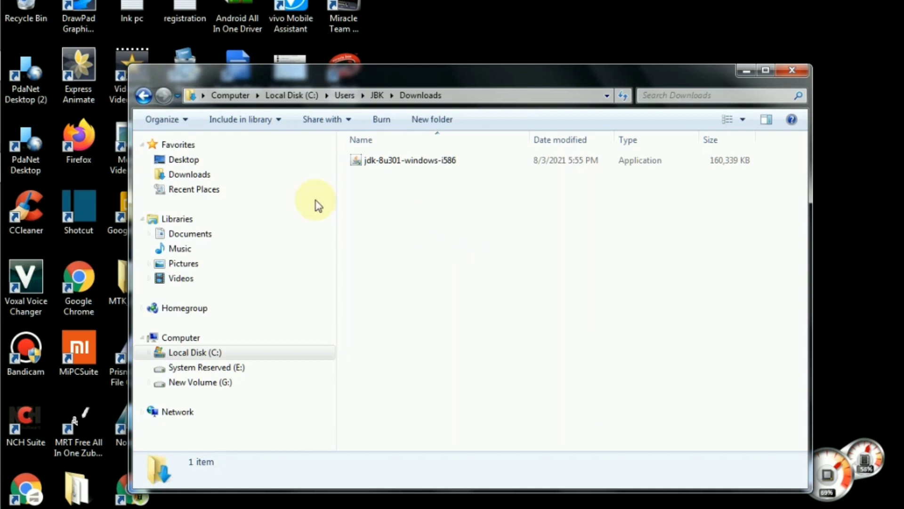
# Check the installed Java version by running java -version in the Minimal ADB and Fastboot command prompt
pyautogui.moveTo(2, 230)
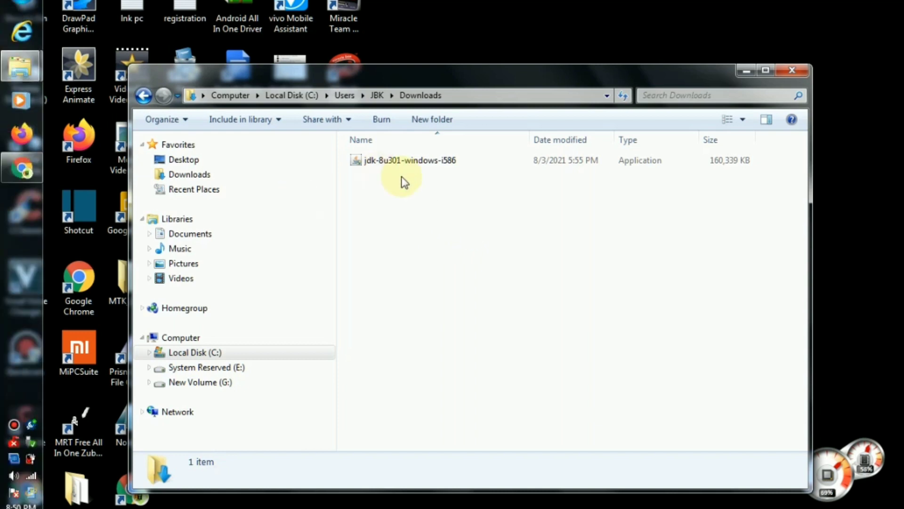
pyautogui.click(739, 73)
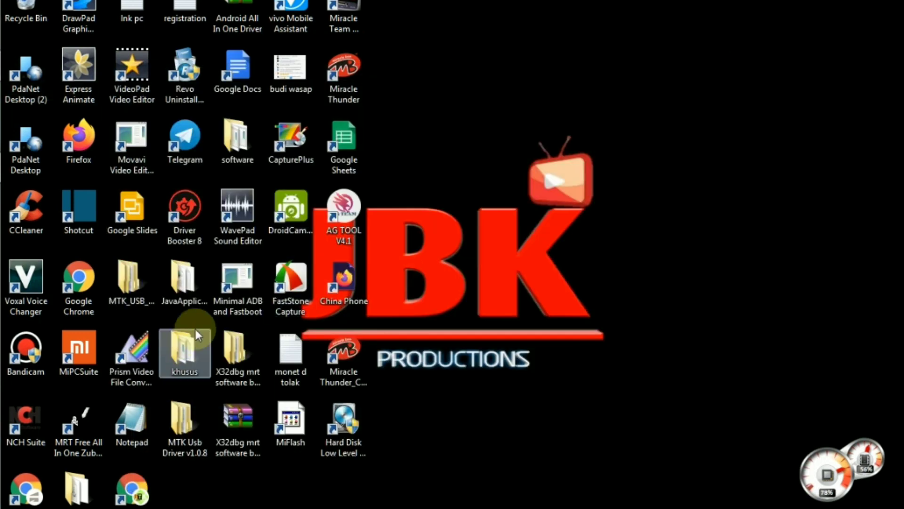
pyautogui.doubleClick(227, 285)
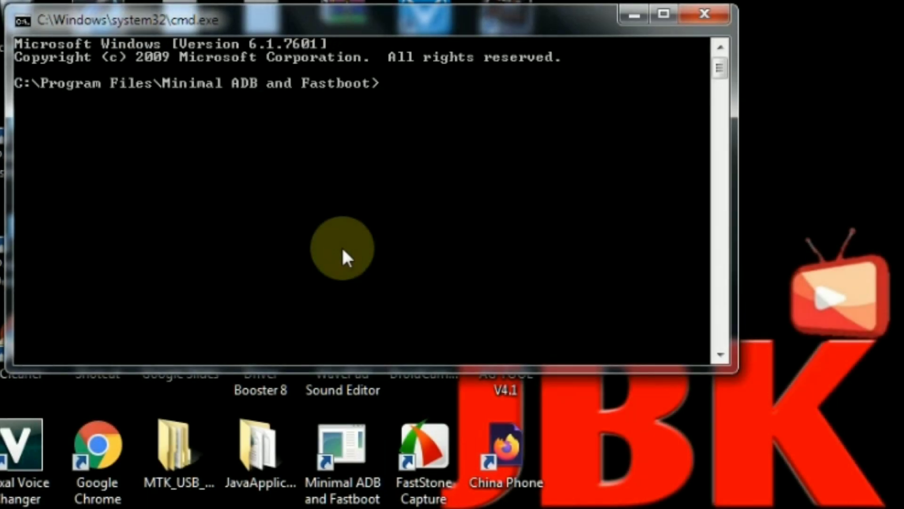
pyautogui.write('java -version')
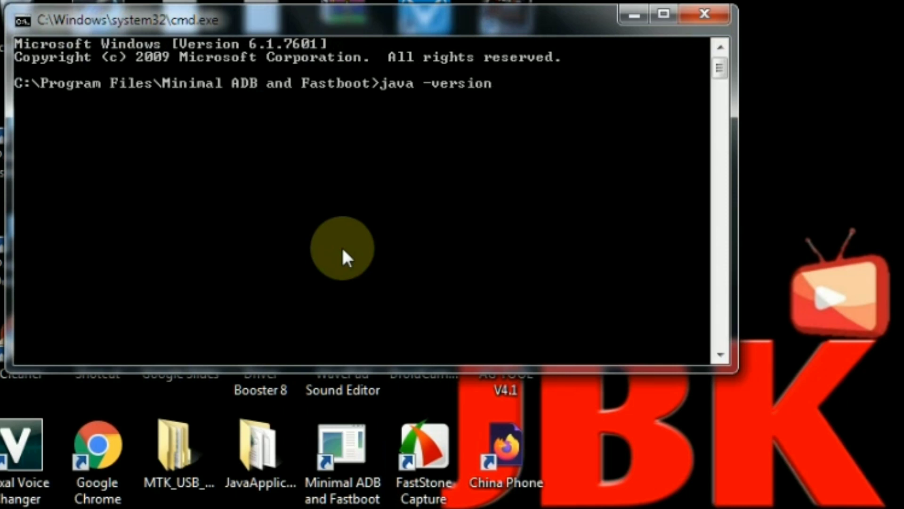
pyautogui.press('Return')
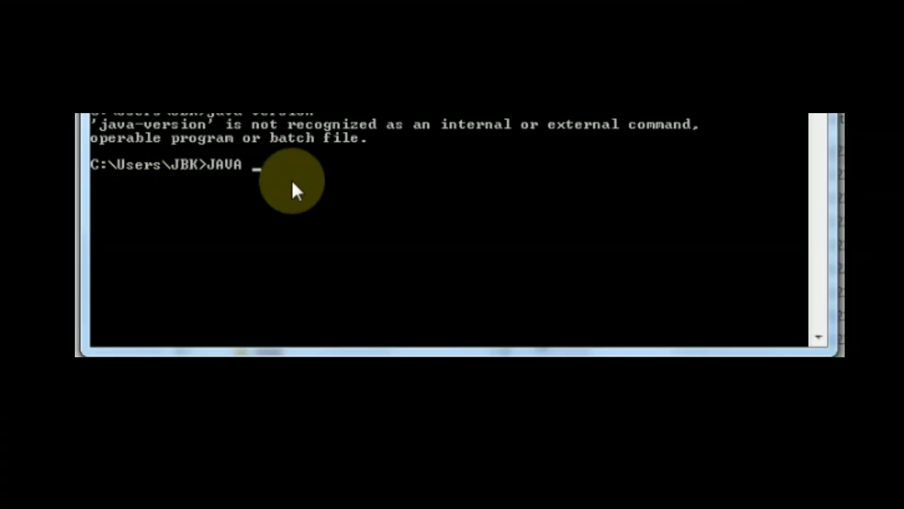
pyautogui.write('-')
pyautogui.press('BackSpace')
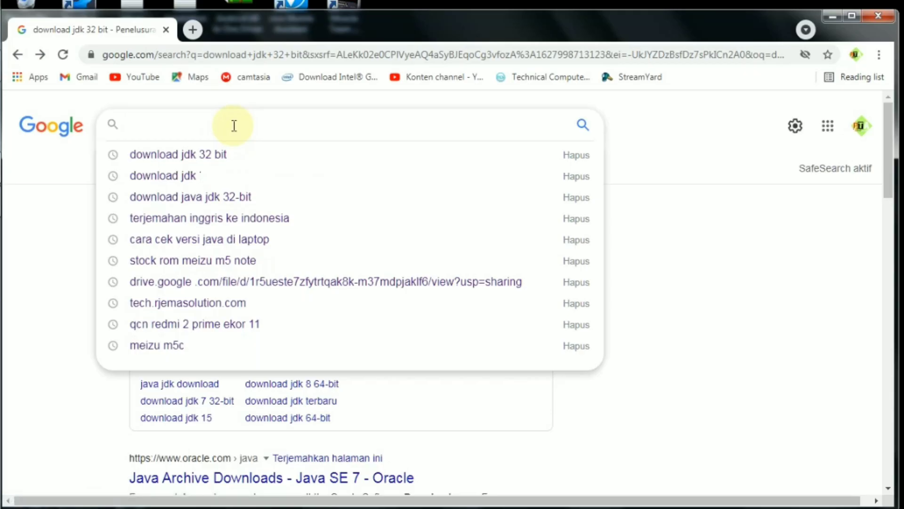
# In Chrome, search Google for "download jdk 32 bit" and open Oracle's Java SE Development Kit 8 downloads page
pyautogui.write('do')
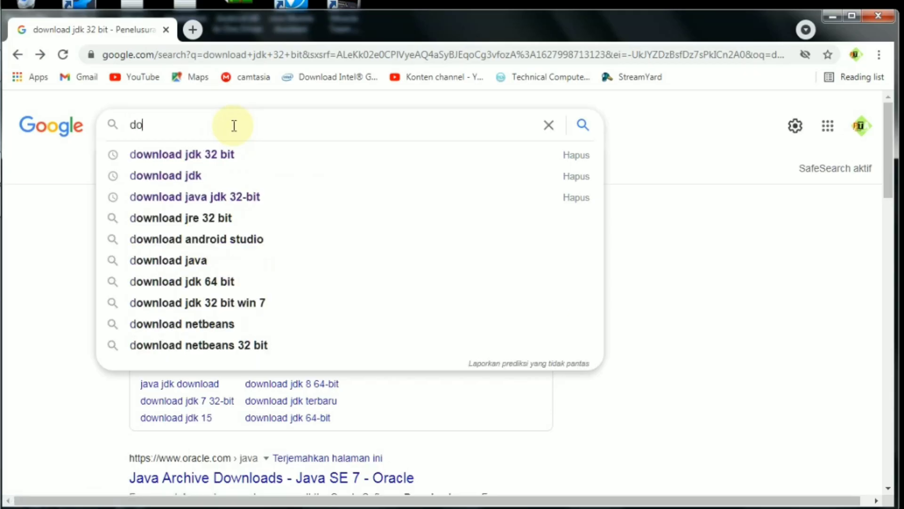
pyautogui.write('wnloa')
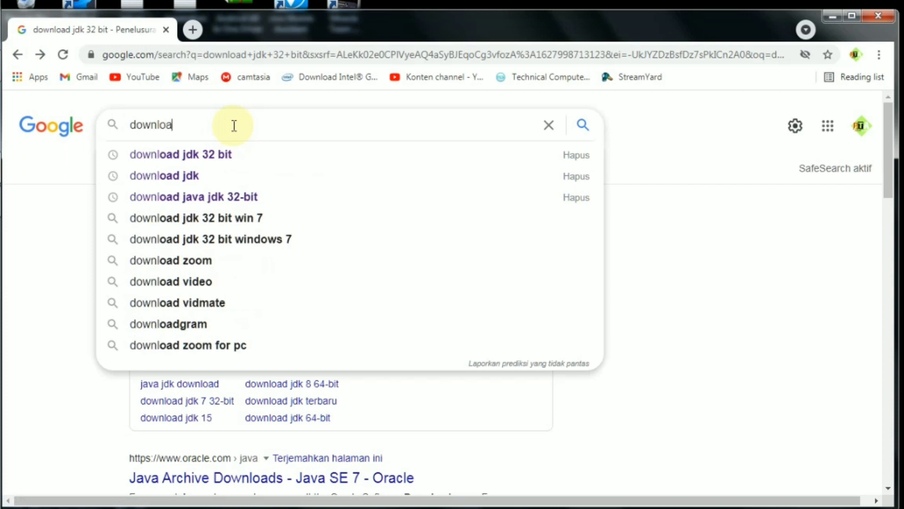
pyautogui.write('d jdk')
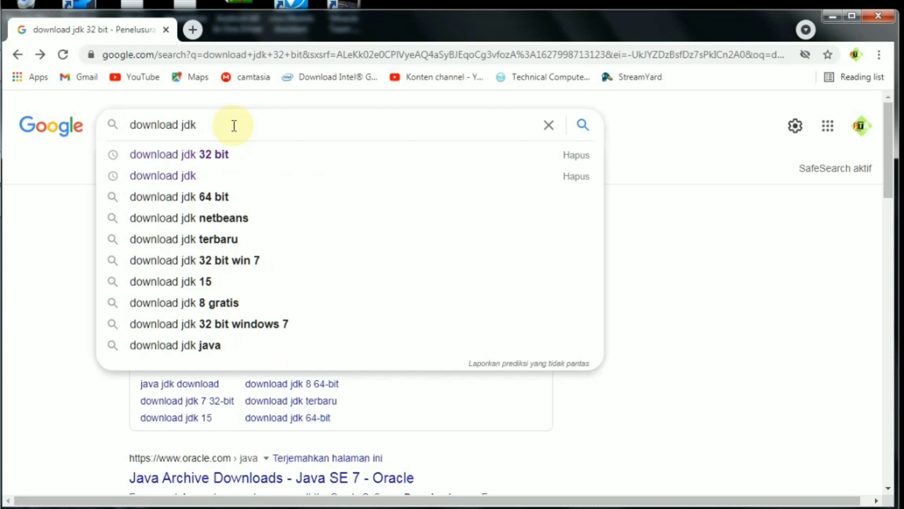
pyautogui.click(231, 156)
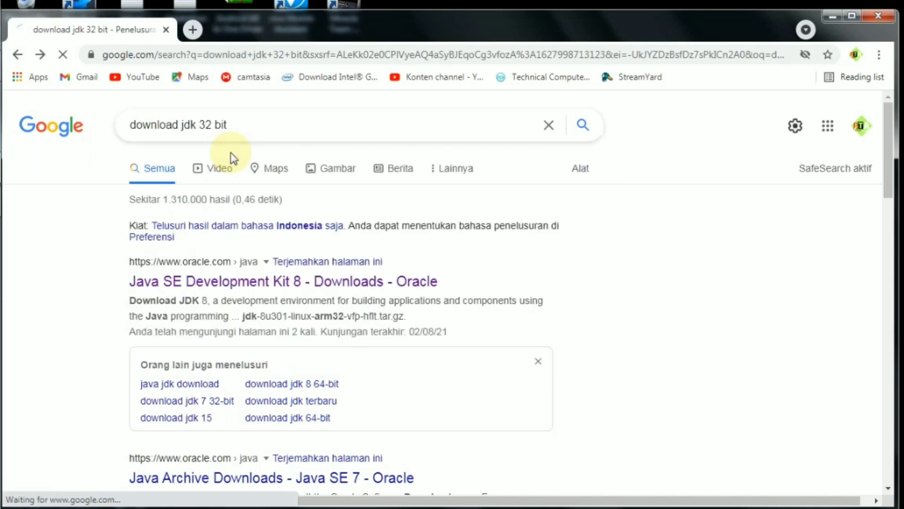
pyautogui.click(233, 284)
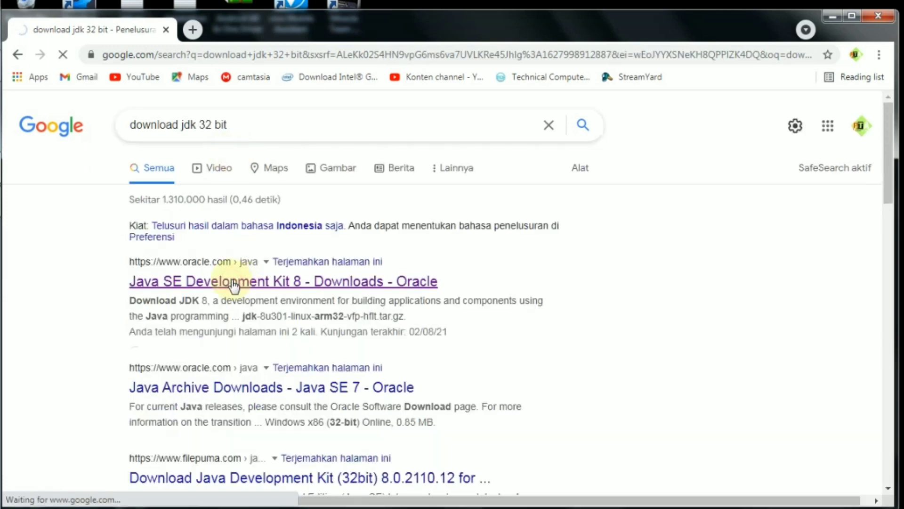
# Request the Windows x86 installer jdk-8u301-windows-i586.exe from the Java SE Development Kit 8u301 download list
pyautogui.scroll(-7, 490, 332)
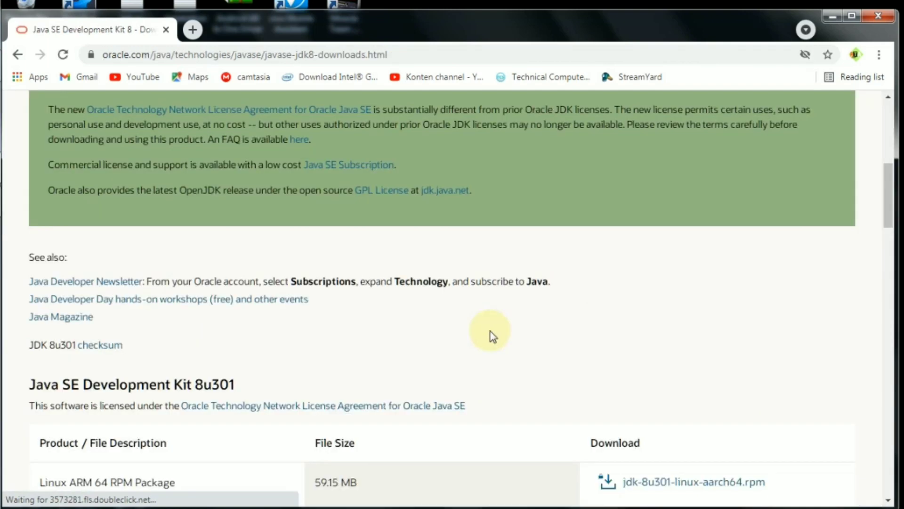
pyautogui.scroll(-5, 491, 335)
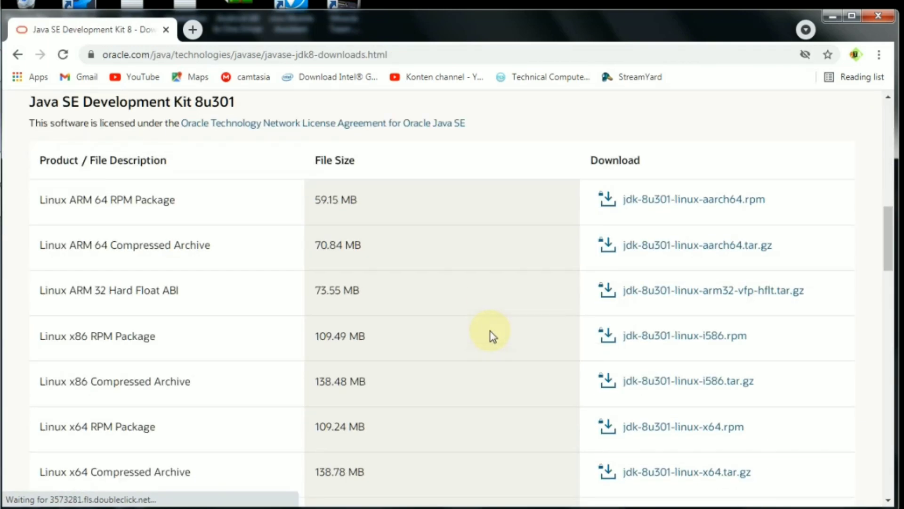
pyautogui.scroll(-5, 491, 335)
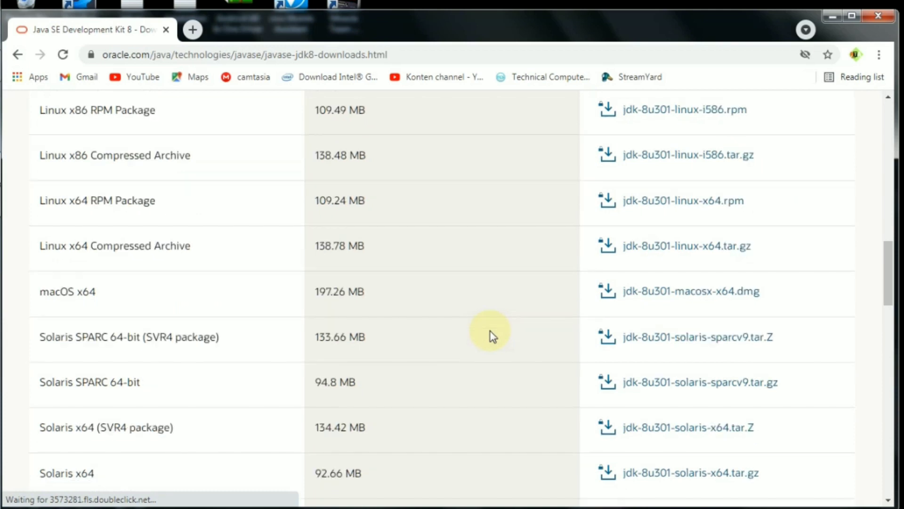
pyautogui.scroll(-2, 492, 335)
pyautogui.scroll(-1, 491, 335)
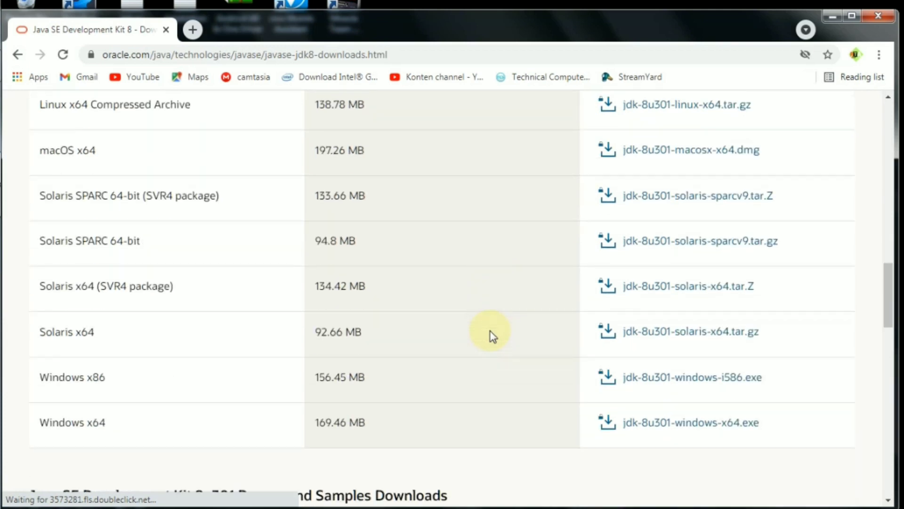
pyautogui.scroll(-1, 491, 335)
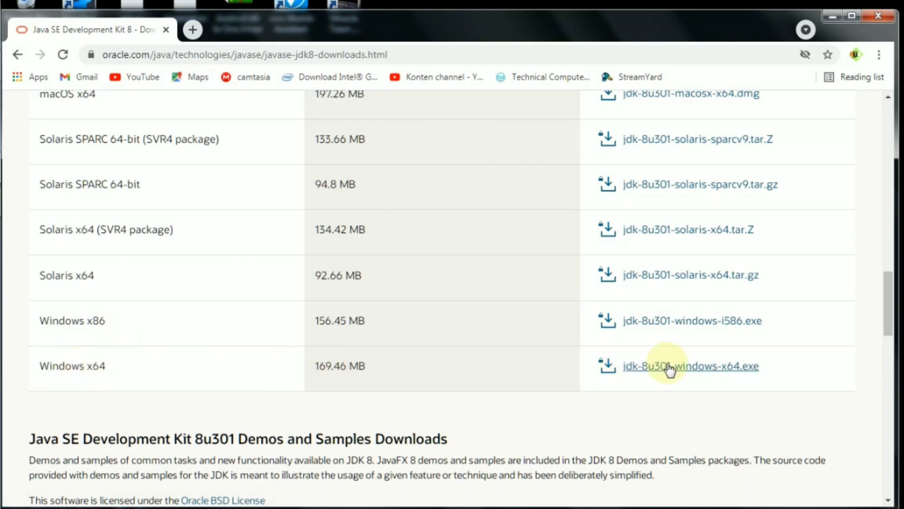
pyautogui.click(660, 324)
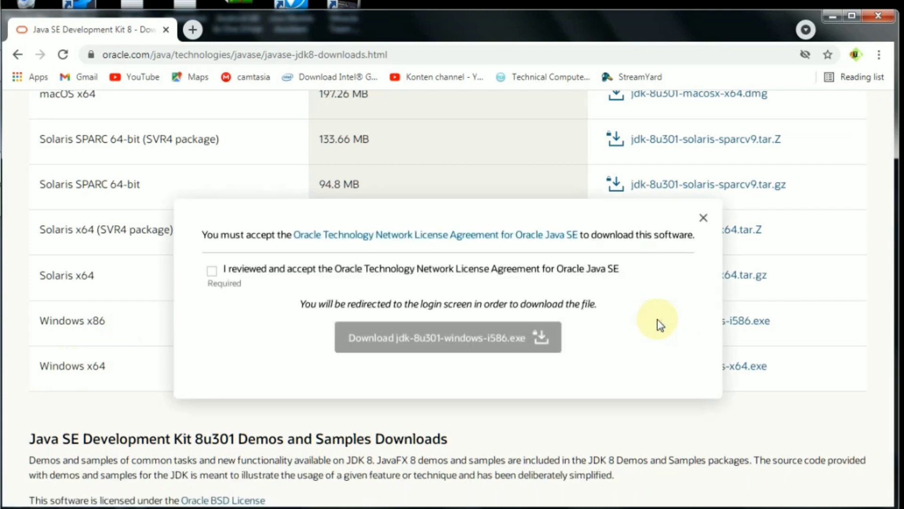
# Accept the Oracle license agreement and sign in with the prefilled Oracle account to start downloading jdk-8u301-windows-i586.exe
pyautogui.click(211, 272)
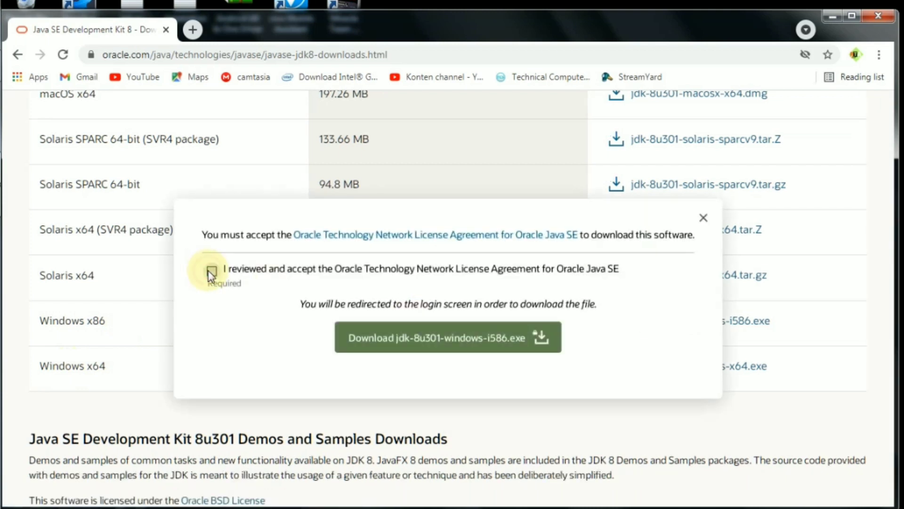
pyautogui.click(383, 342)
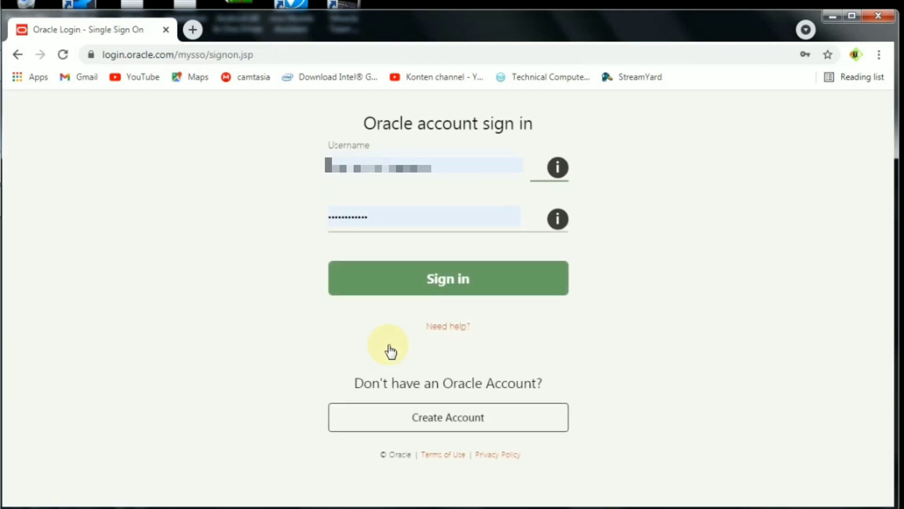
pyautogui.click(442, 282)
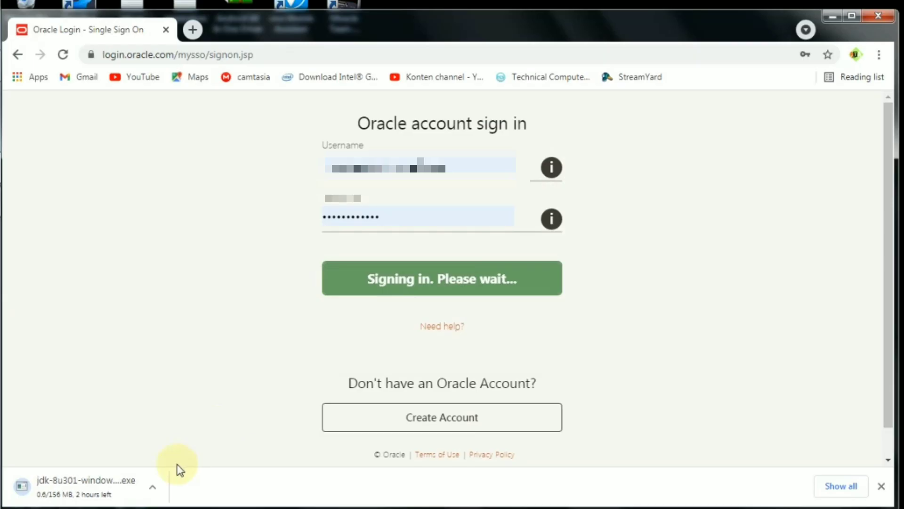
# Pause the browser download and launch the already downloaded jdk-8u301-windows-i586 installer from the Downloads folder in Windows Explorer
pyautogui.click(157, 489)
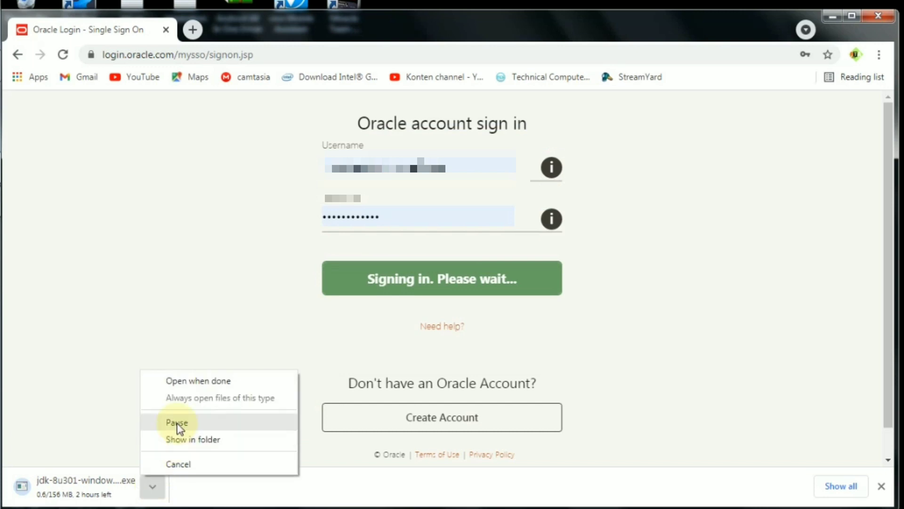
pyautogui.click(178, 426)
pyautogui.moveTo(4, 303)
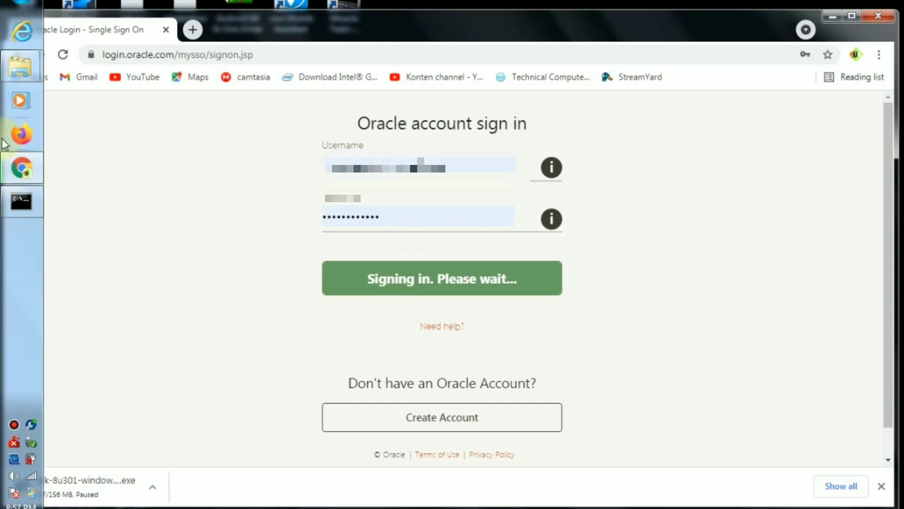
pyautogui.moveTo(19, 68)
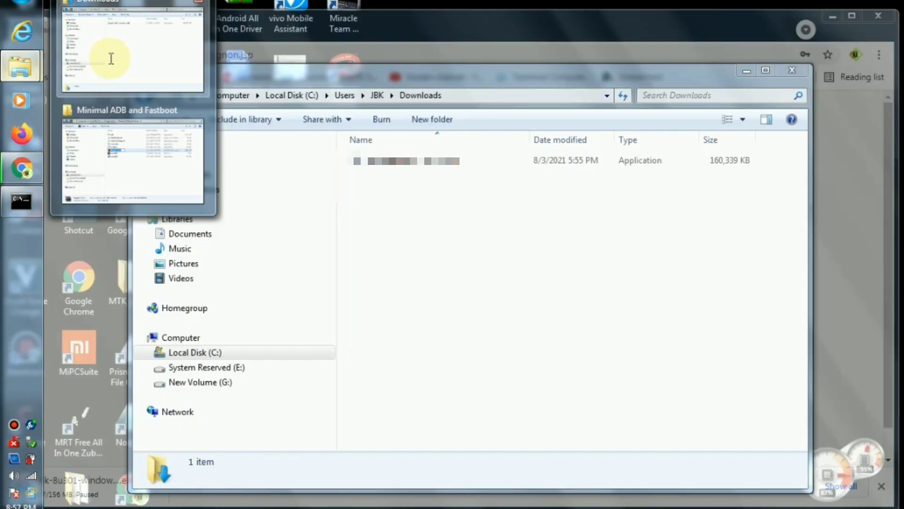
pyautogui.click(112, 59)
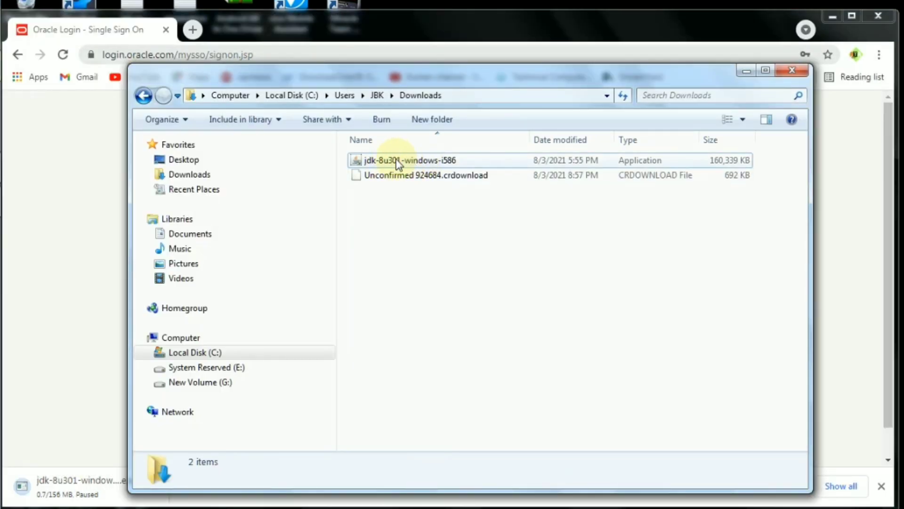
pyautogui.click(416, 163)
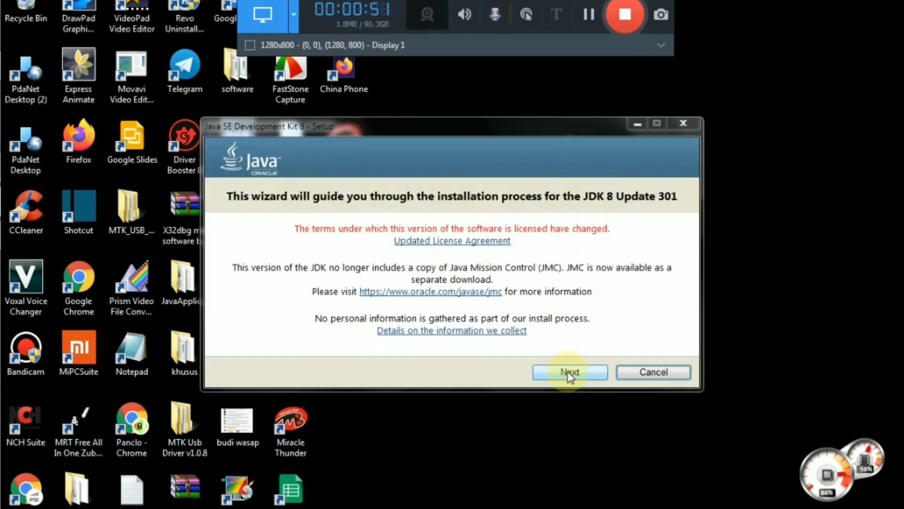
# Install JDK 8 Update 301 and its public JRE with the default features and destination folders, and close the setup wizard
pyautogui.click(570, 372)
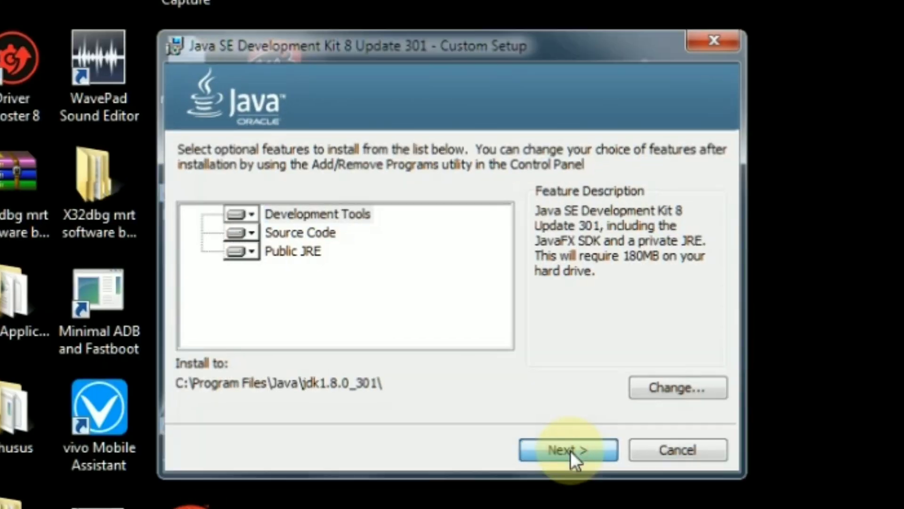
pyautogui.click(570, 451)
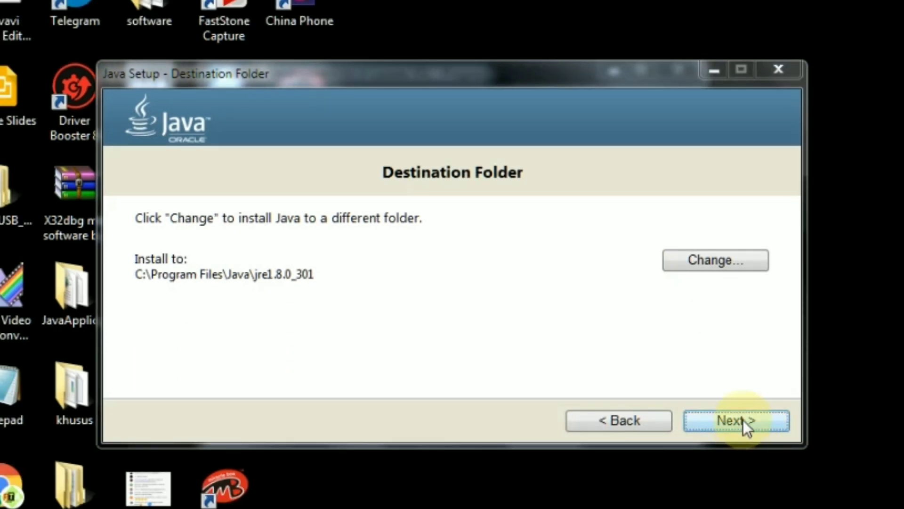
pyautogui.click(742, 419)
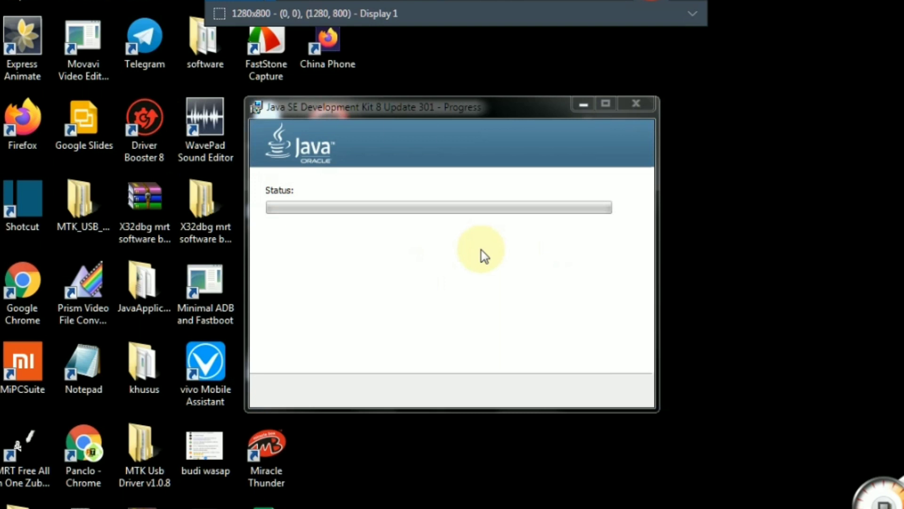
pyautogui.moveTo(425, 103); pyautogui.dragTo(238, 36)
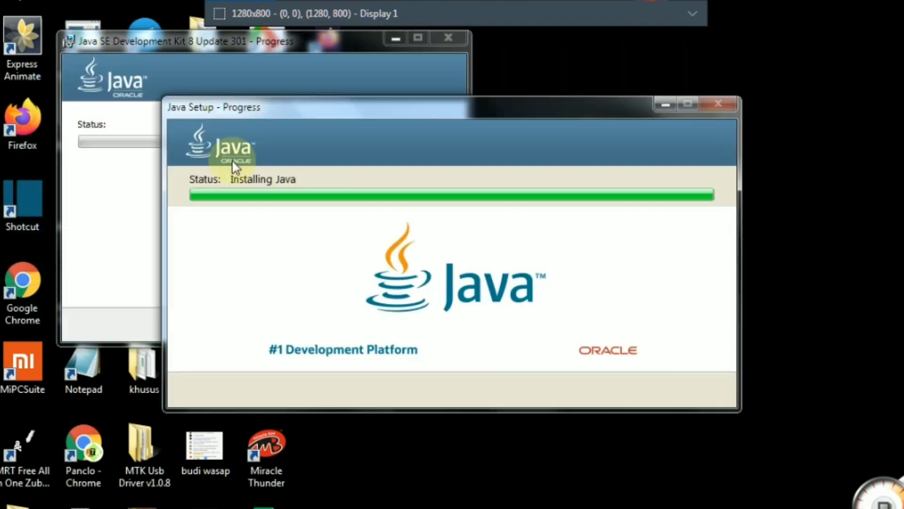
pyautogui.moveTo(352, 105); pyautogui.dragTo(434, 182)
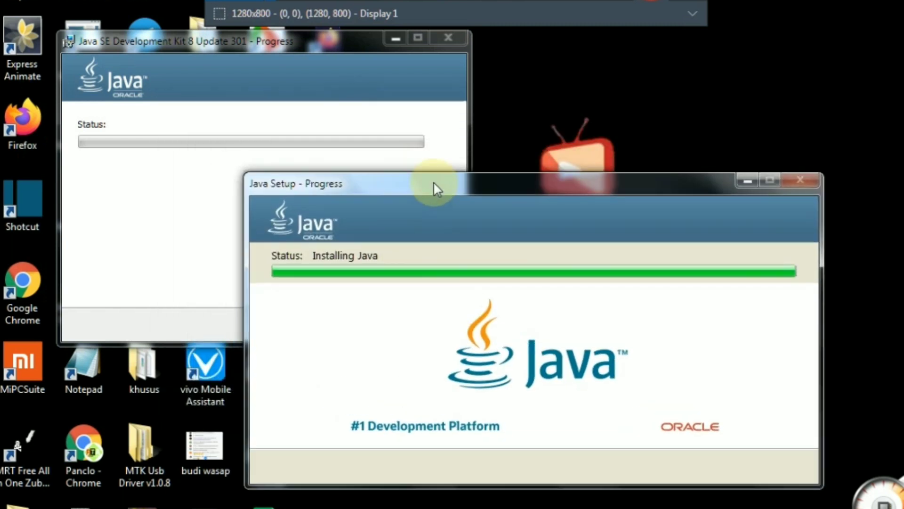
pyautogui.click(412, 94)
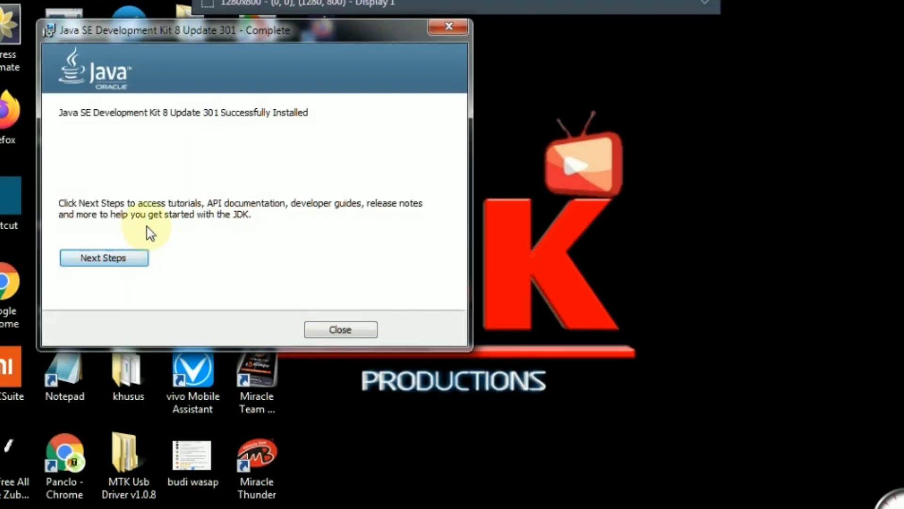
pyautogui.click(340, 329)
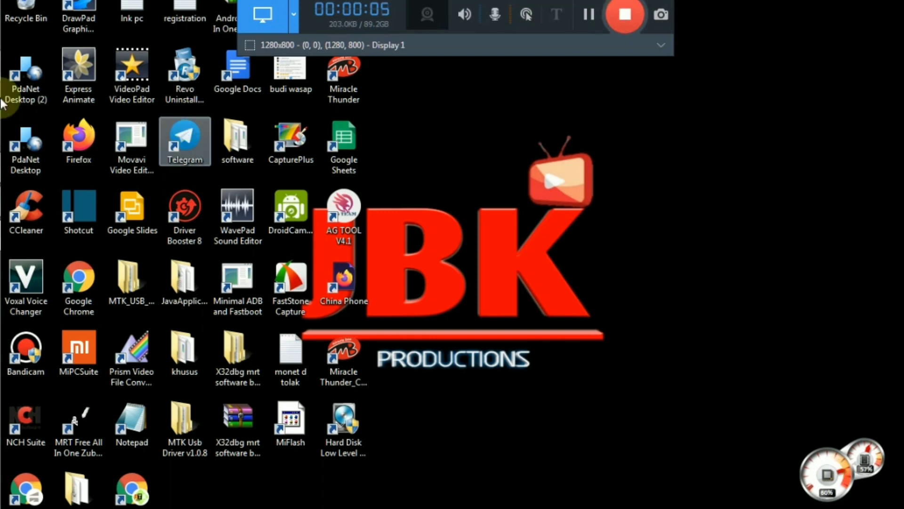
# Return to the Windows Explorer window showing Downloads and open the C:\Program Files\Java folder
pyautogui.moveTo(9, 89)
pyautogui.moveTo(14, 72)
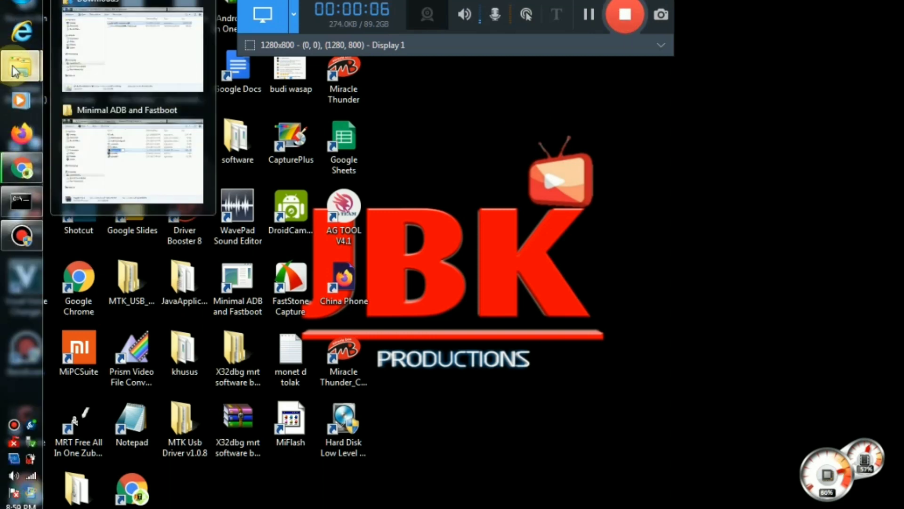
pyautogui.click(126, 72)
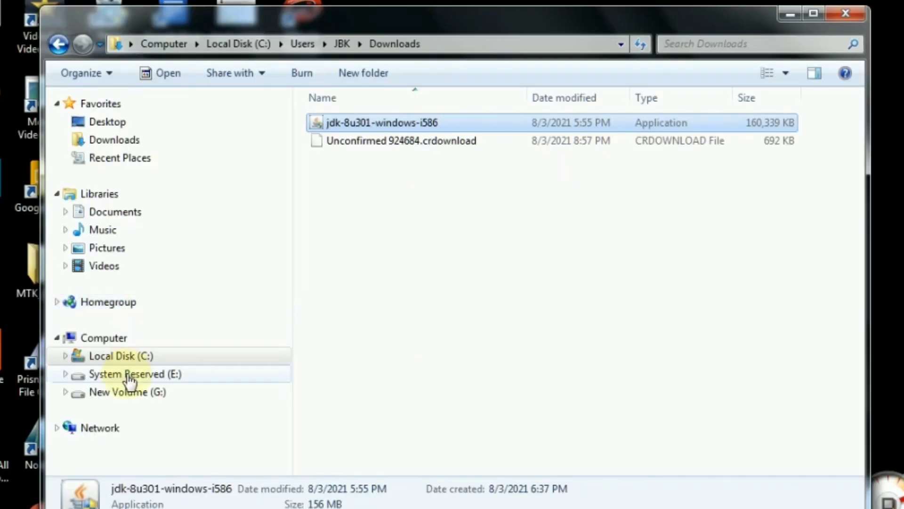
pyautogui.click(67, 356)
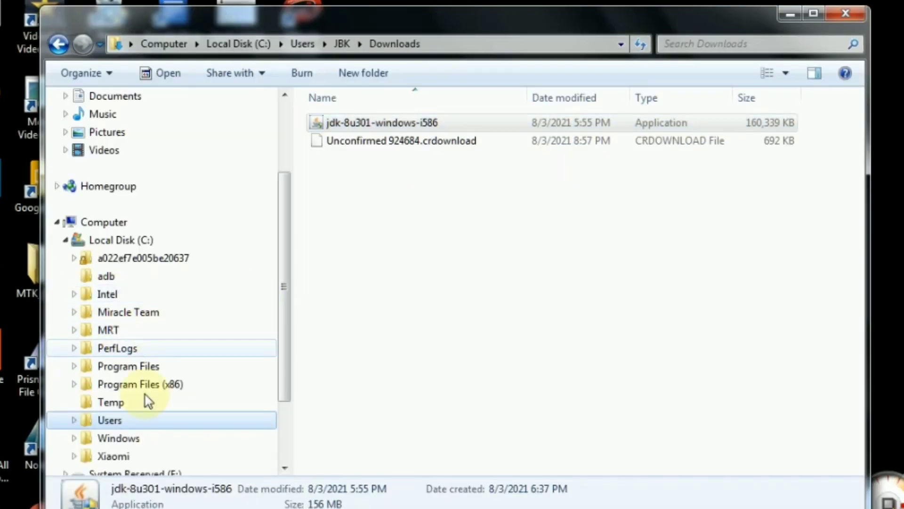
pyautogui.click(131, 367)
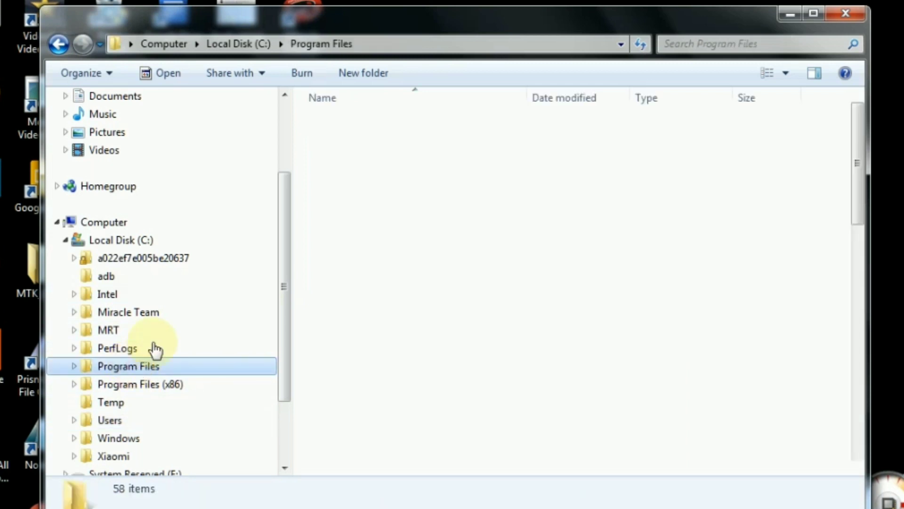
pyautogui.click(858, 467)
pyautogui.scroll(-7, 858, 466)
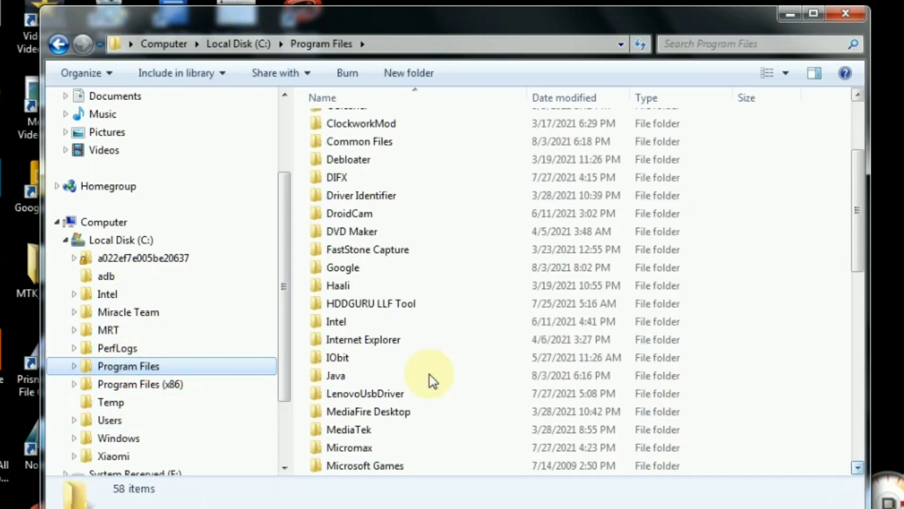
pyautogui.doubleClick(383, 377)
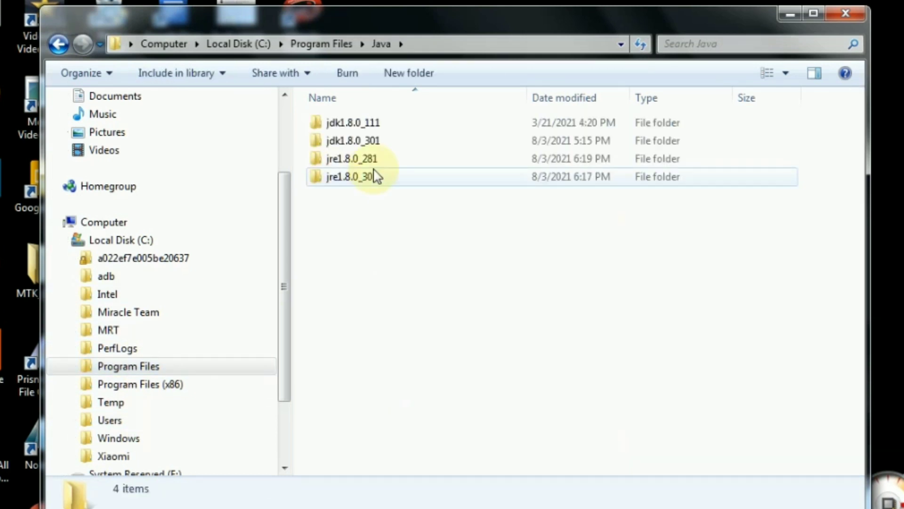
# Look inside the jre1.8.0_301 folder, return to the Java folder, and open jdk1.8.0_301
pyautogui.doubleClick(348, 177)
pyautogui.click(59, 44)
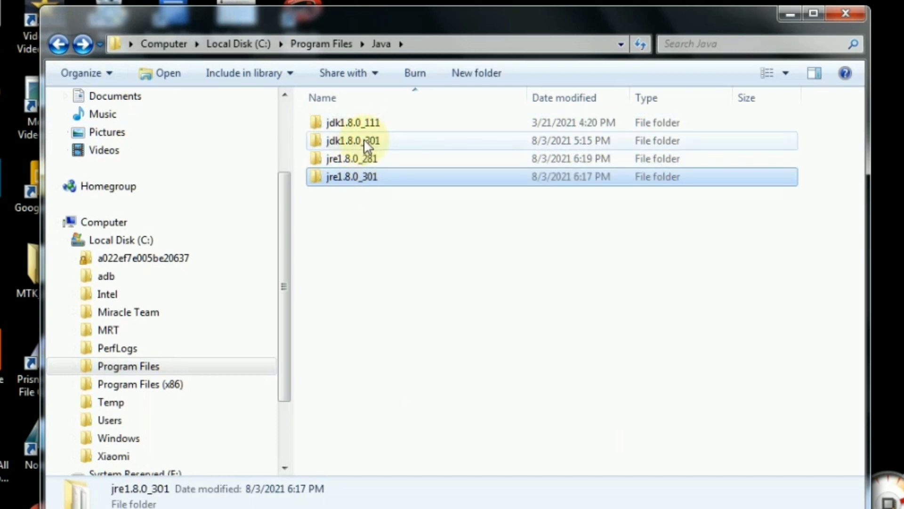
pyautogui.moveTo(364, 138)
pyautogui.click(398, 137)
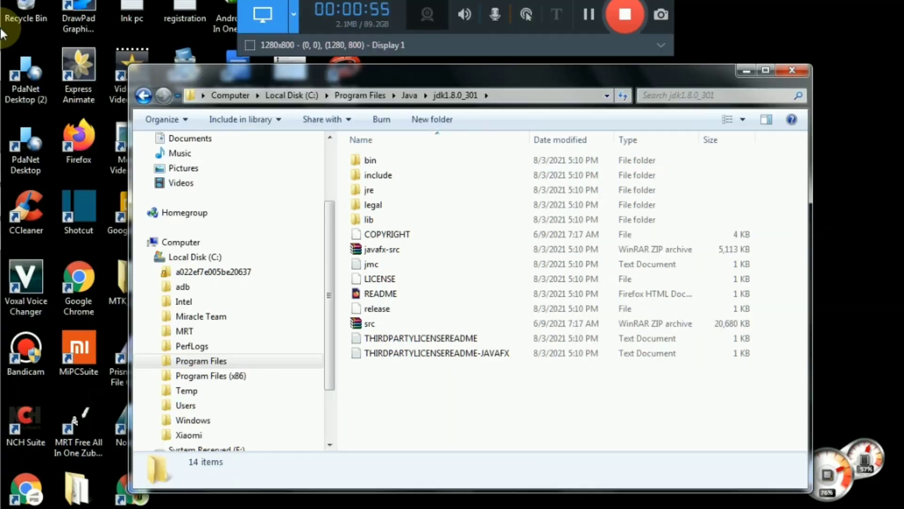
# Search the Control Panel for "env" and open the Environment Variables dialog through the system environment variables settings
pyautogui.click(20, 4)
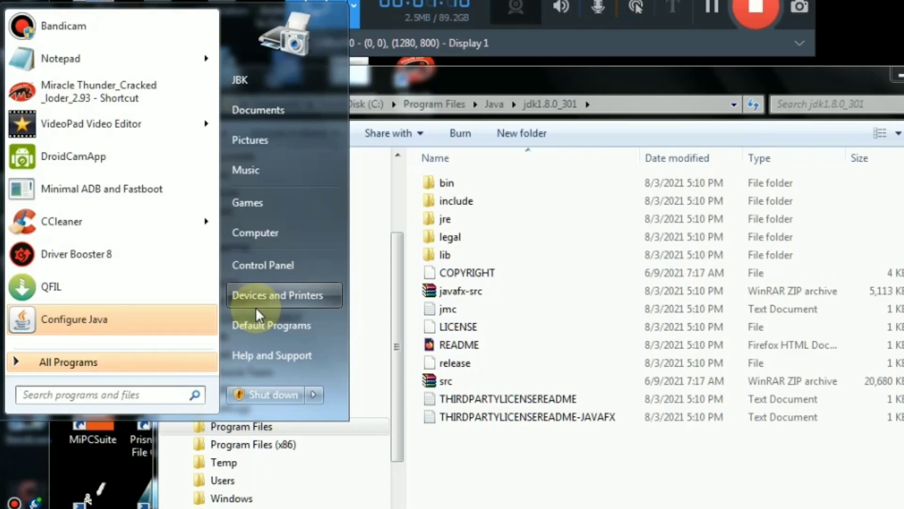
pyautogui.click(258, 268)
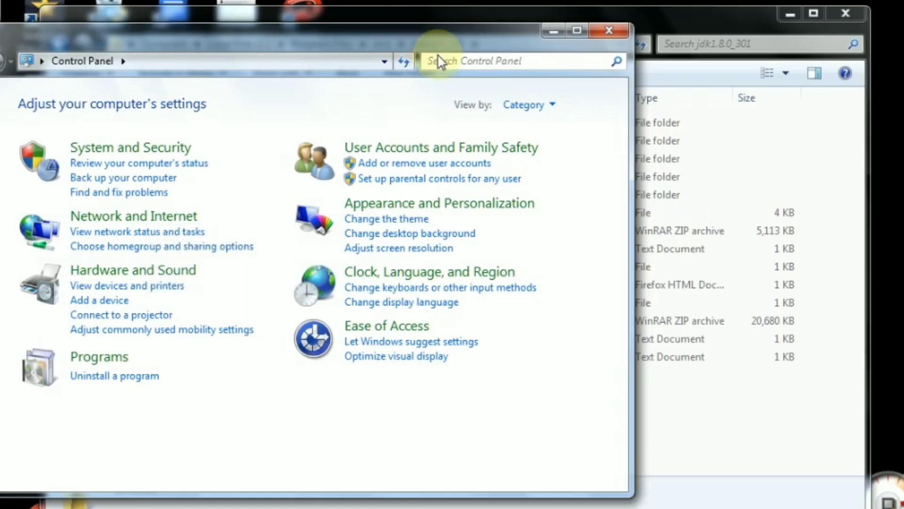
pyautogui.click(551, 116)
pyautogui.write('env')
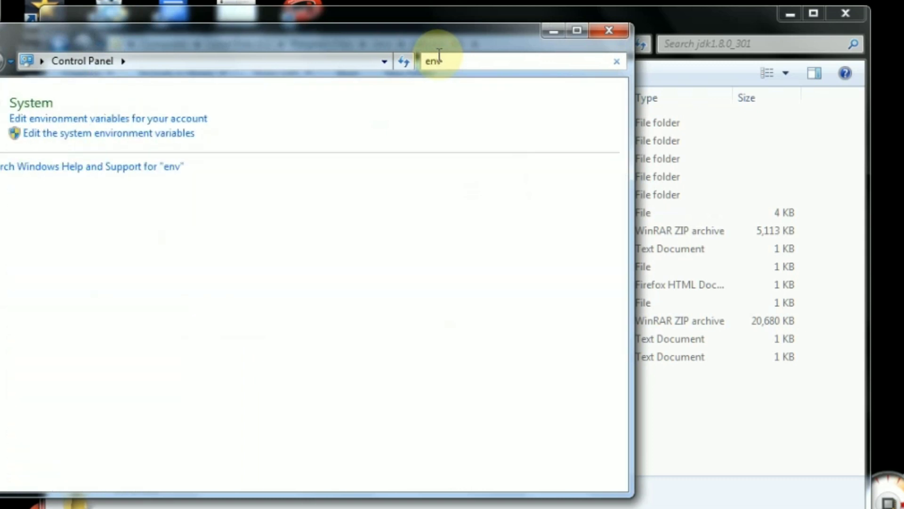
pyautogui.click(97, 134)
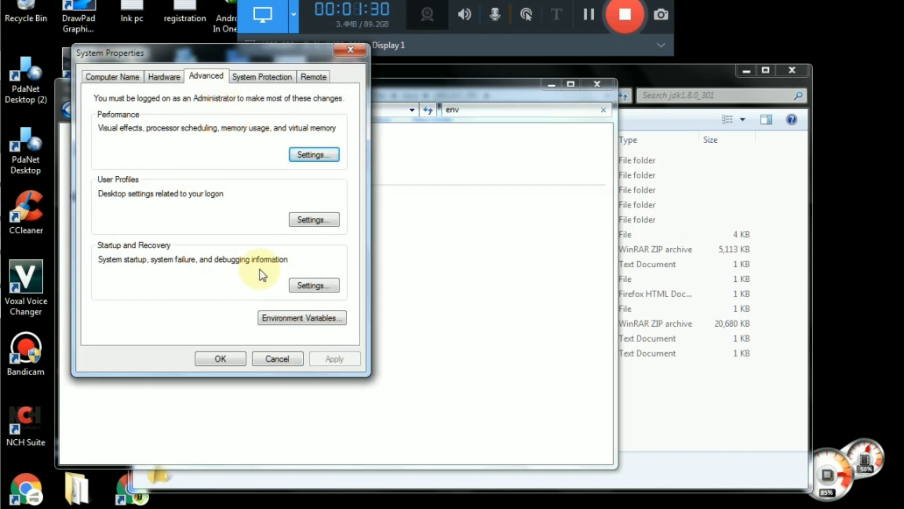
pyautogui.click(289, 320)
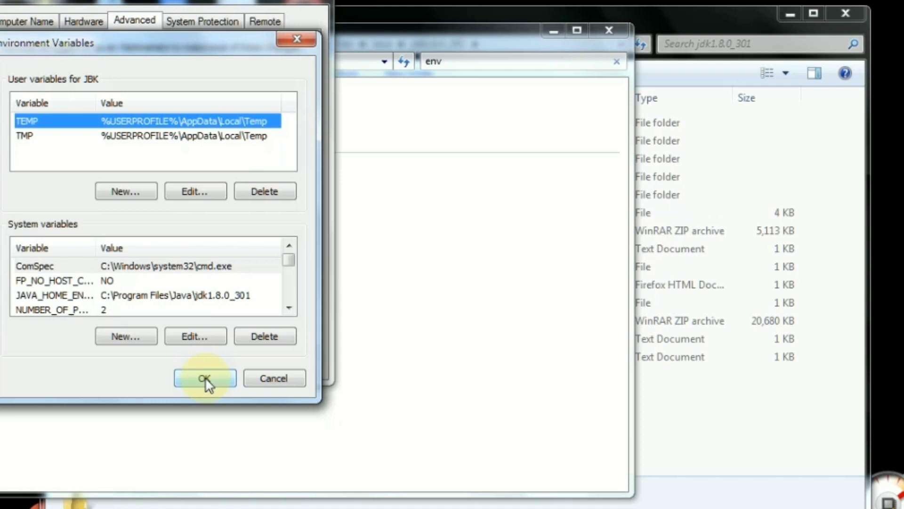
# Open the system variable Path for editing and place the cursor at the end of its value
pyautogui.click(289, 307)
pyautogui.click(289, 308)
pyautogui.click(289, 308)
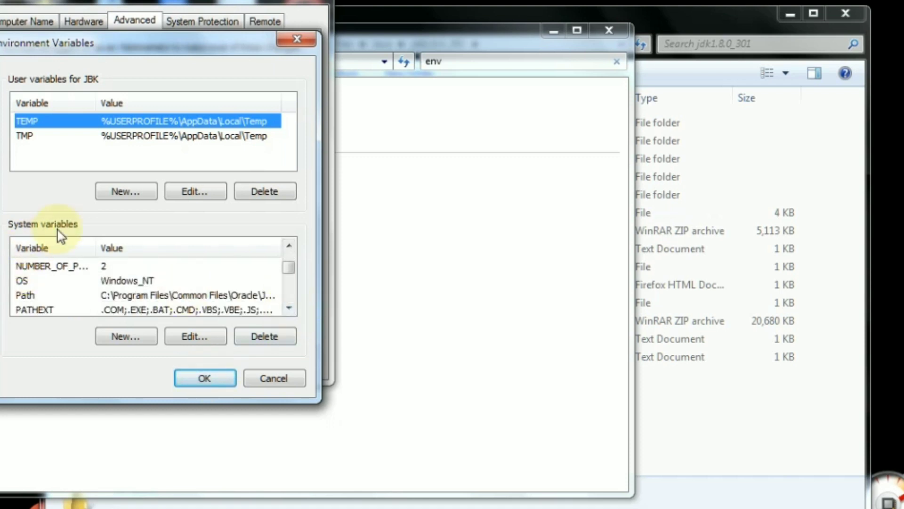
pyautogui.click(154, 296)
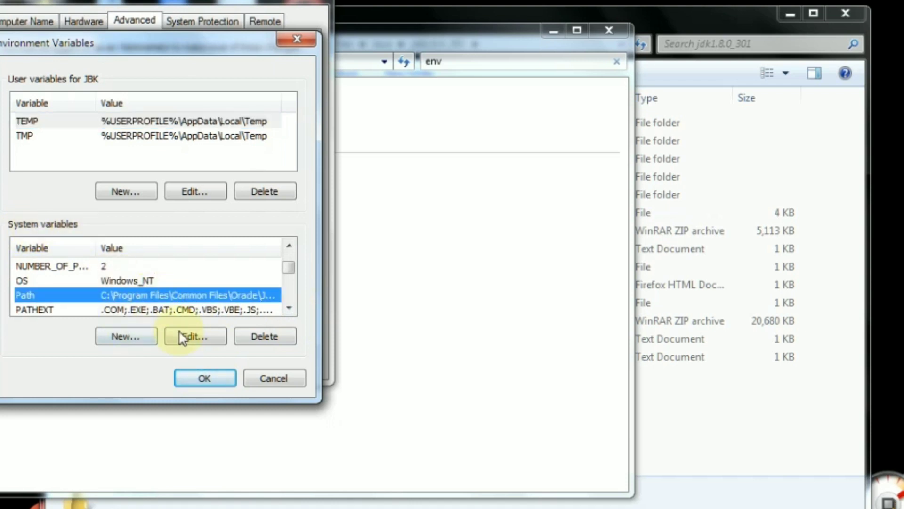
pyautogui.click(194, 335)
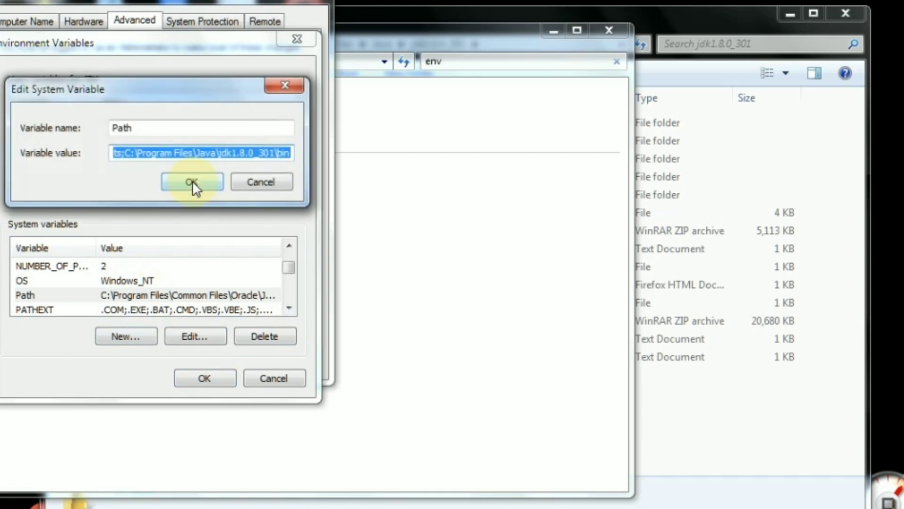
pyautogui.click(290, 154)
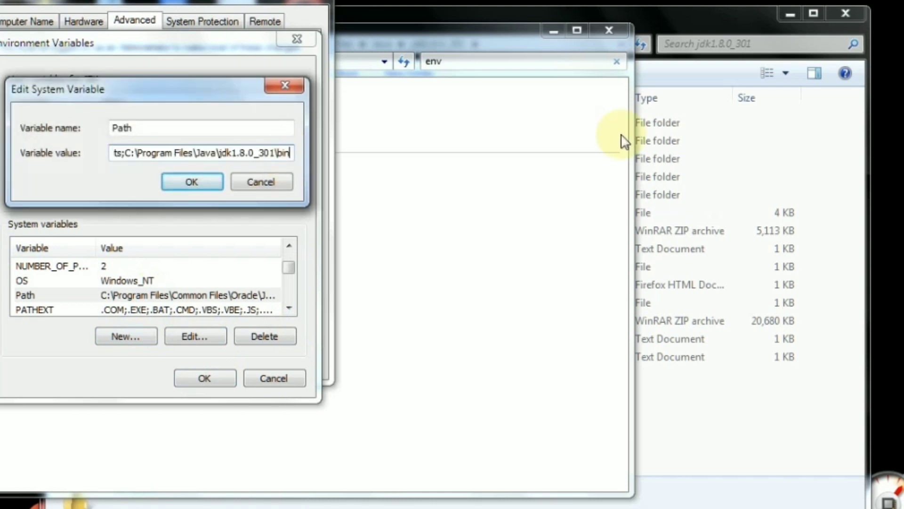
# Open the bin folder inside jdk1.8.0_301 and copy its full path, C:\Program Files\Java\jdk1.8.0_301\bin
pyautogui.click(840, 125)
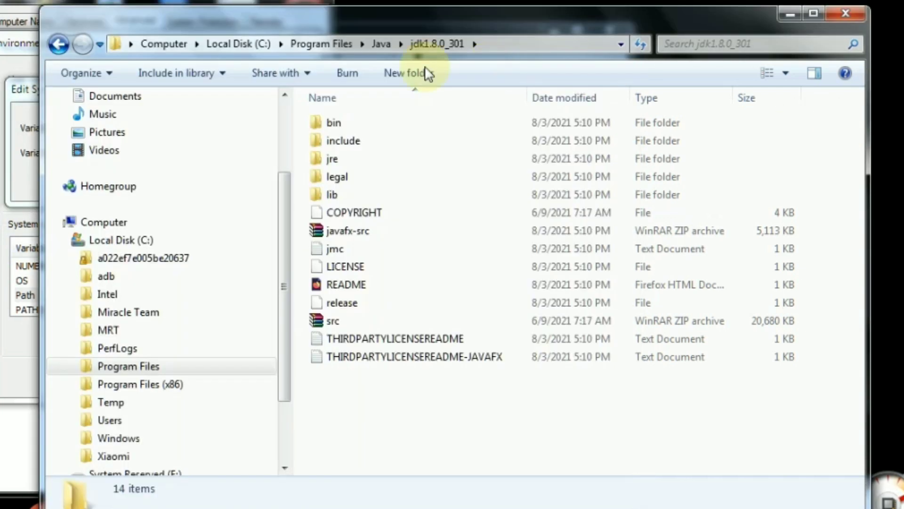
pyautogui.doubleClick(344, 124)
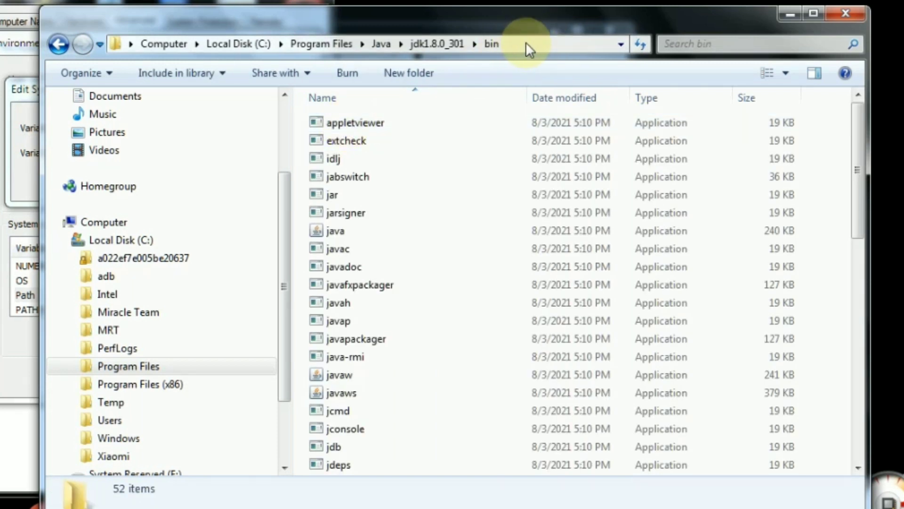
pyautogui.click(526, 41)
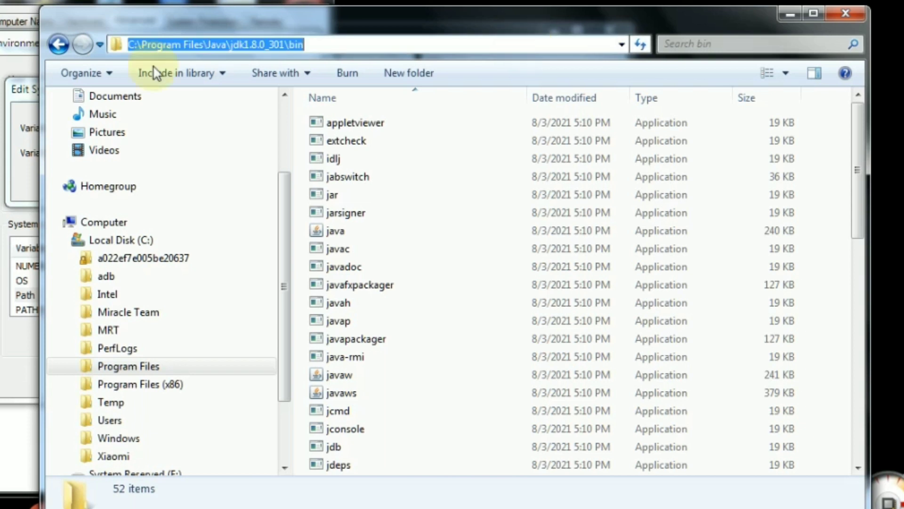
pyautogui.click(188, 47)
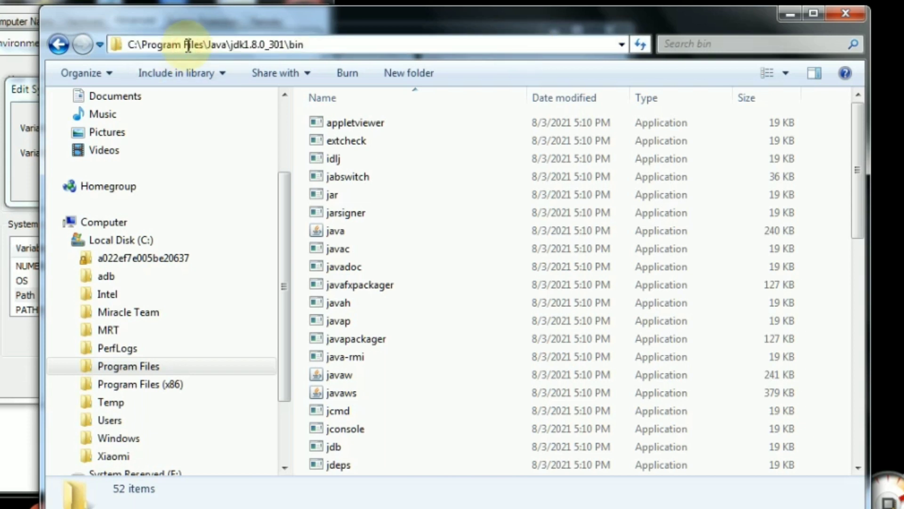
pyautogui.hotkey('ctrl', 'a')
pyautogui.rightClick(188, 47)
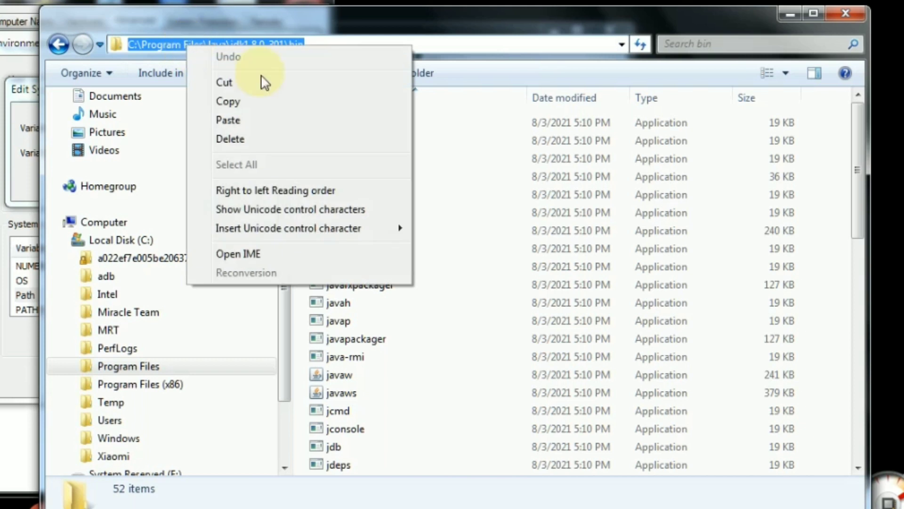
pyautogui.click(234, 101)
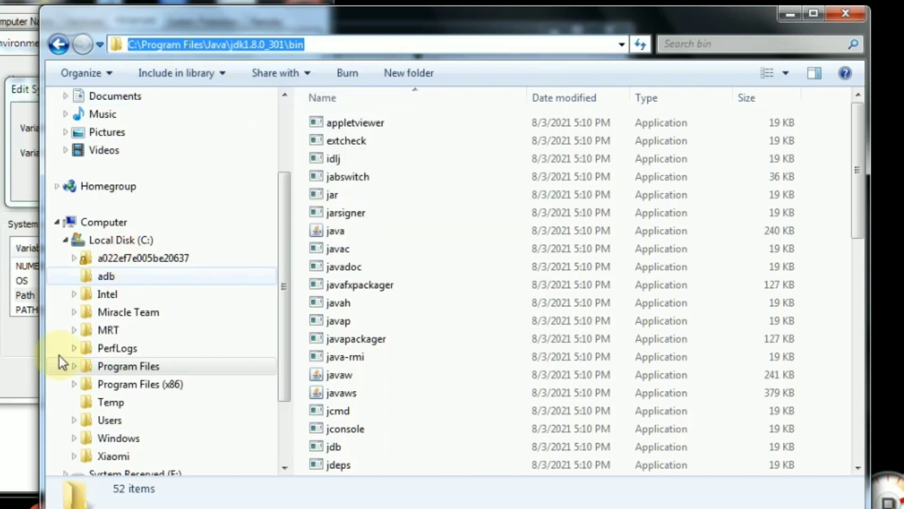
# Remove the JDK bin entry from the end of the Path value and finish the remaining value with a semicolon
pyautogui.click(35, 367)
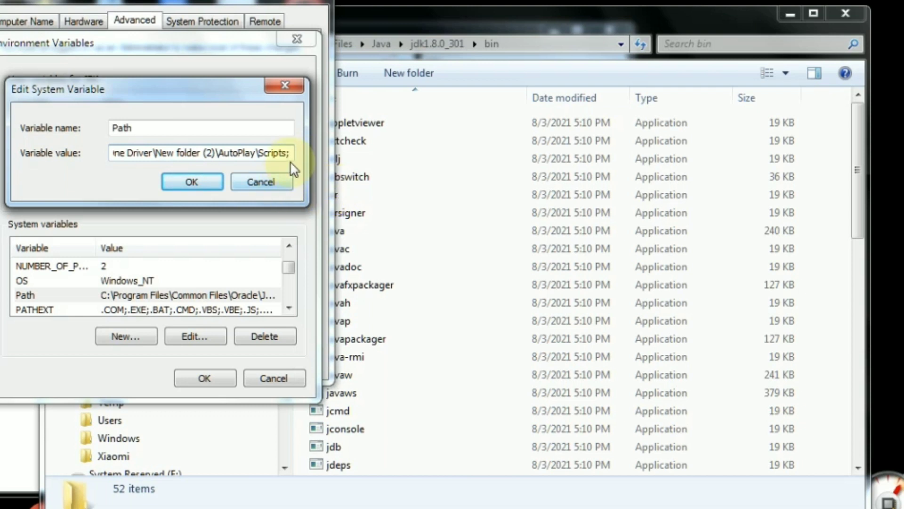
pyautogui.click(292, 153)
pyautogui.press('BackSpace')
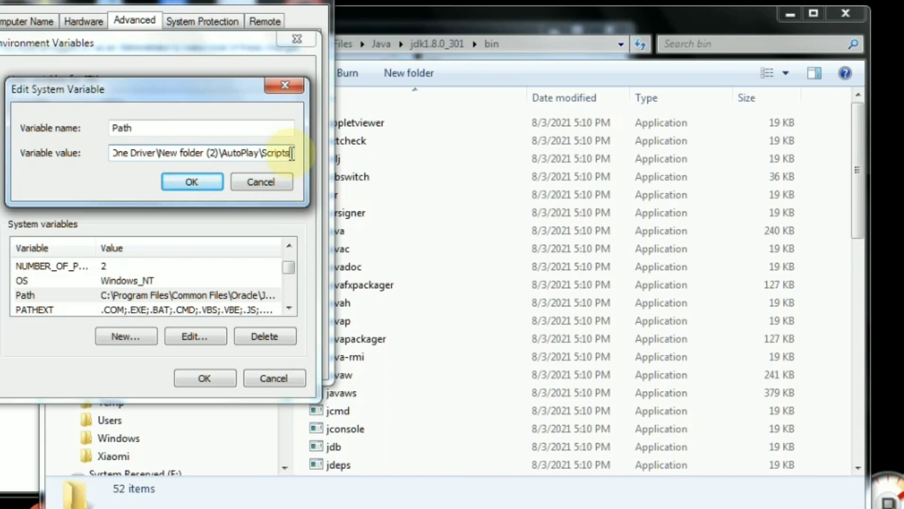
pyautogui.write(';')
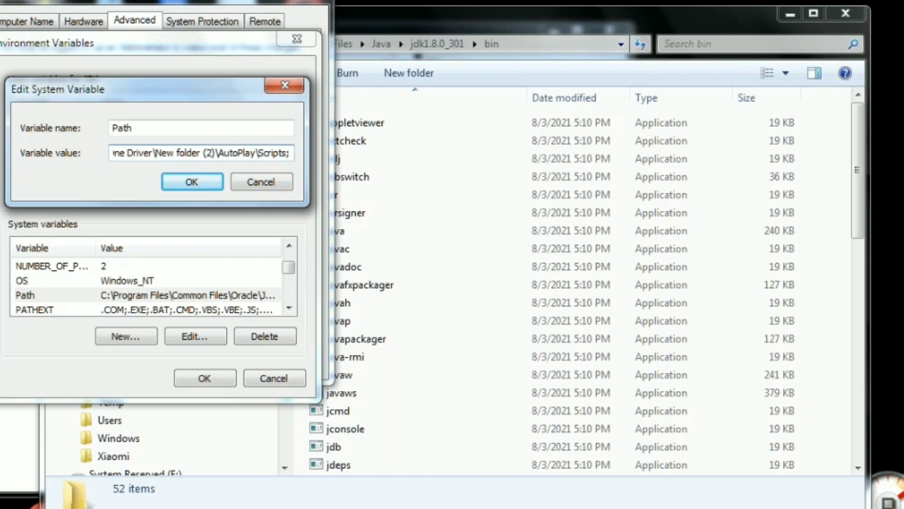
# Return to the jdk1.8.0_301\bin folder, copy its full address again, and switch back to the Path variable editor
pyautogui.click(538, 42)
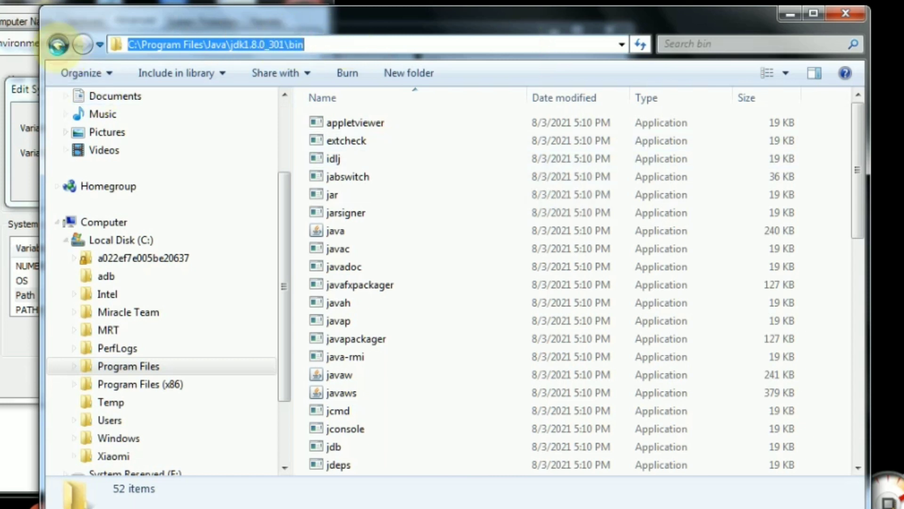
pyautogui.click(58, 45)
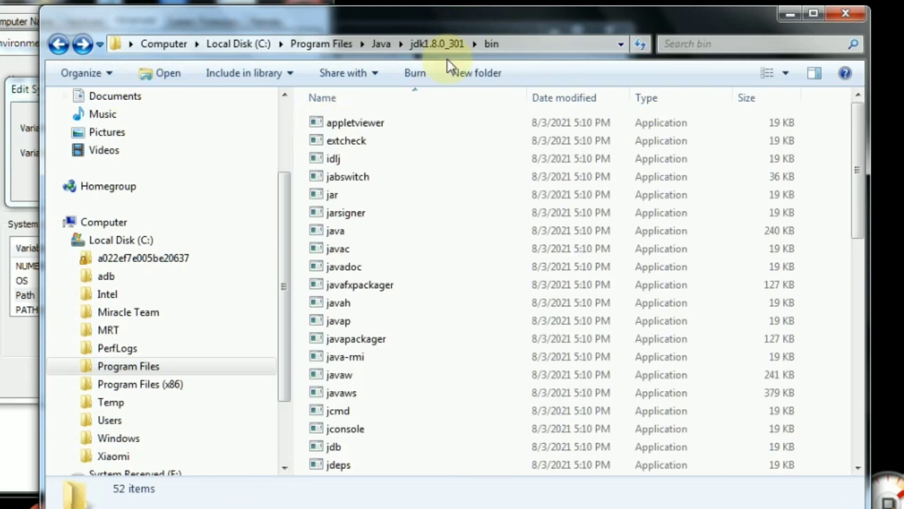
pyautogui.click(537, 38)
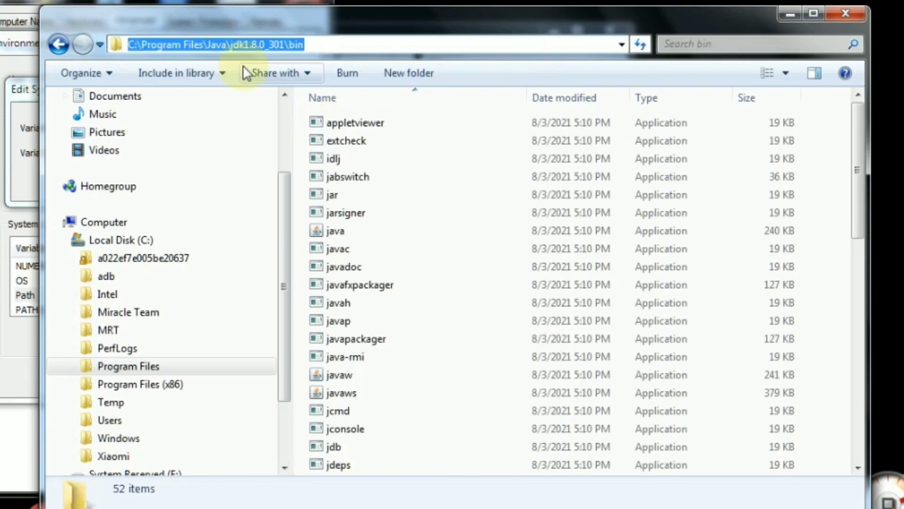
pyautogui.rightClick(244, 43)
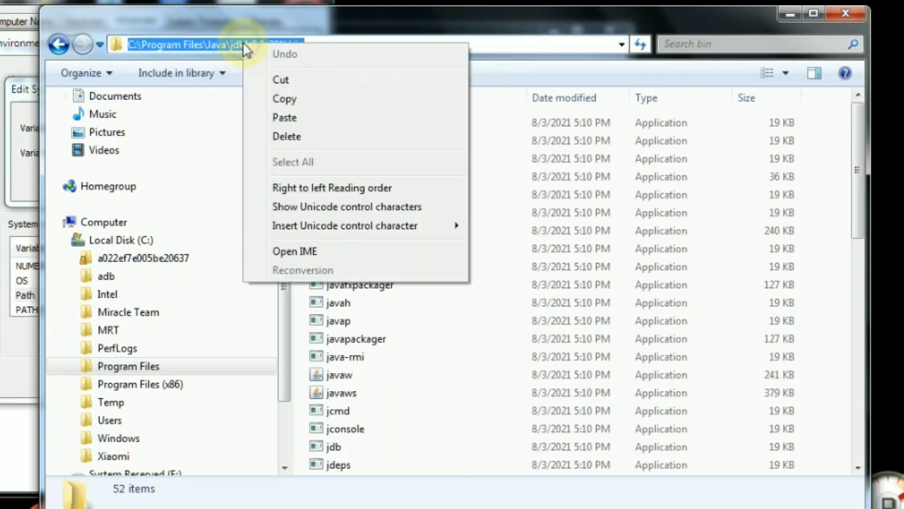
pyautogui.click(284, 97)
pyautogui.click(13, 370)
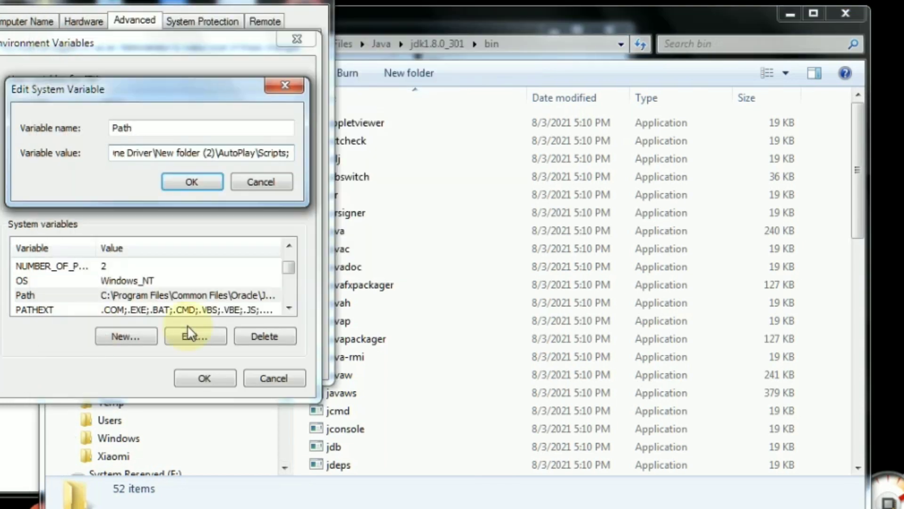
# Append C:\Program Files\Java\jdk1.8.0_301\bin after the final semicolon of the Path value and save the variable
pyautogui.click(293, 153)
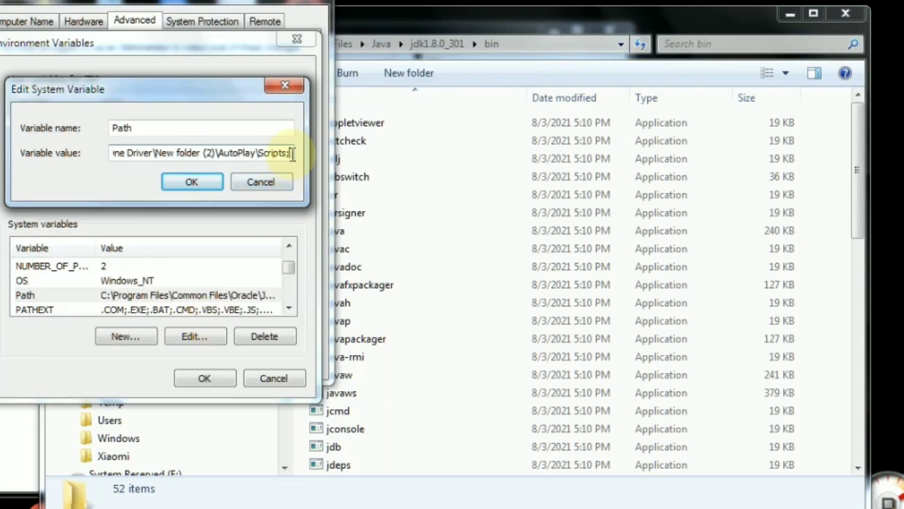
pyautogui.rightClick(292, 154)
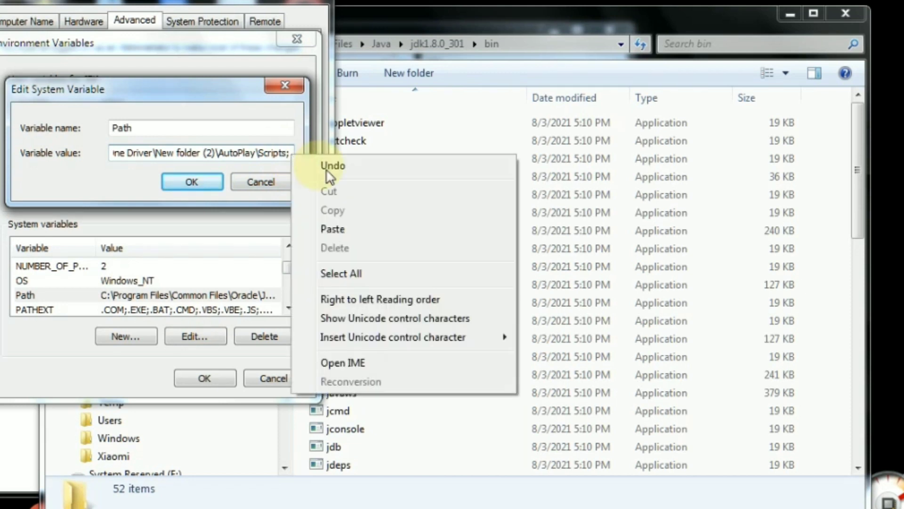
pyautogui.click(337, 230)
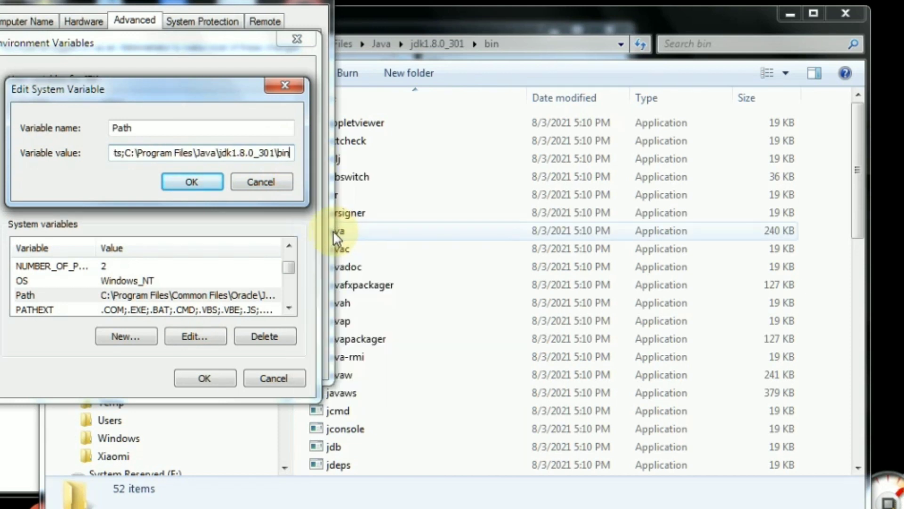
pyautogui.click(192, 182)
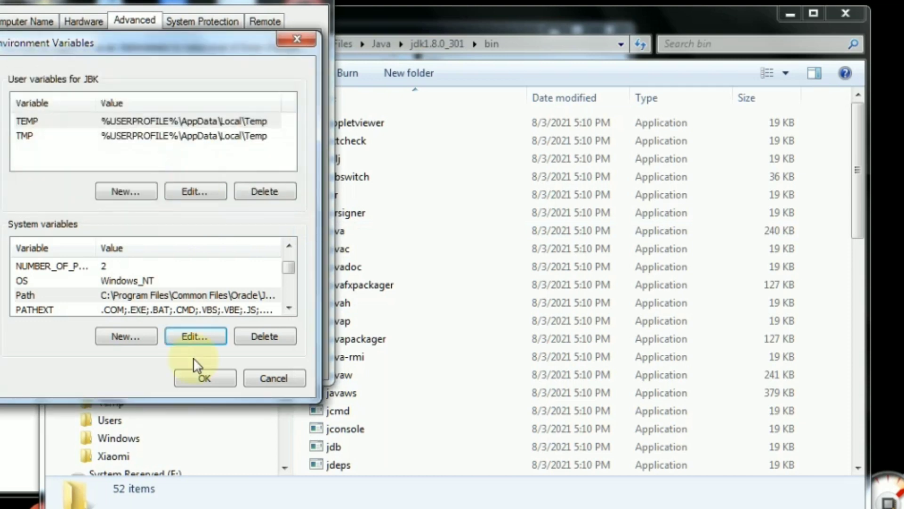
pyautogui.click(289, 245)
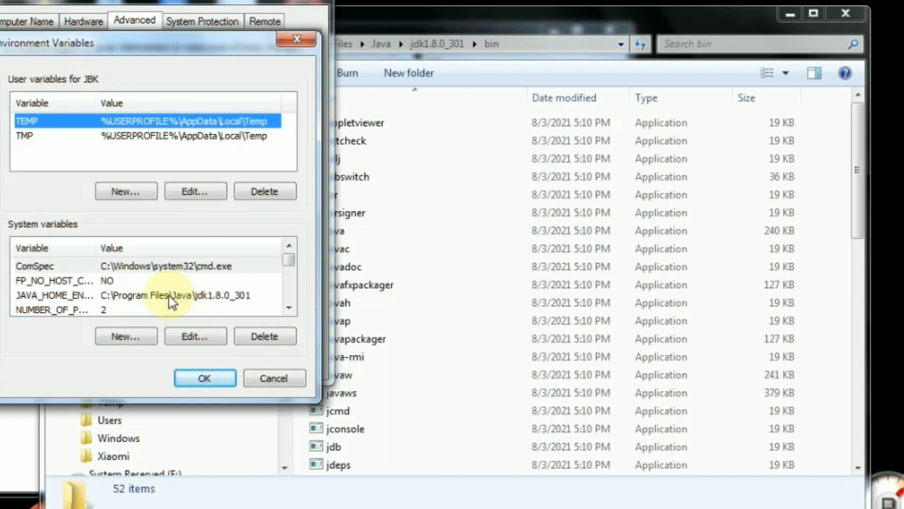
pyautogui.click(289, 306)
pyautogui.click(288, 244)
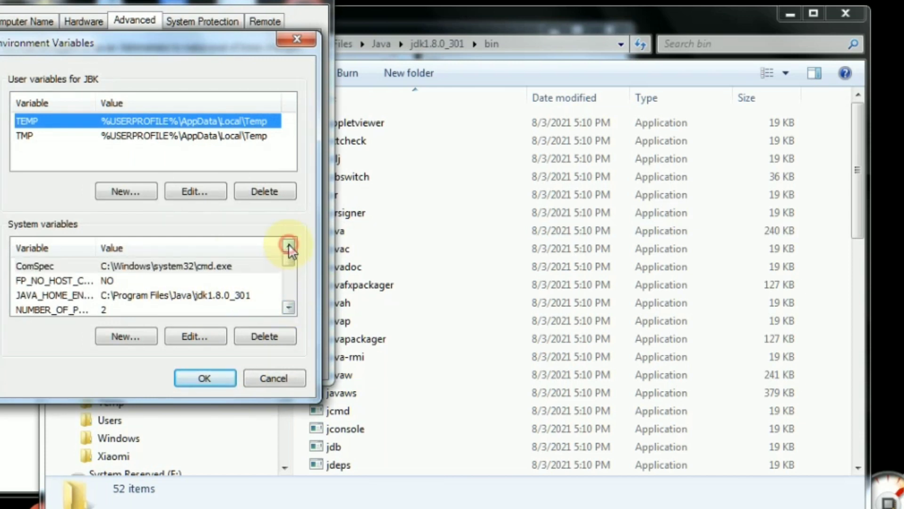
pyautogui.click(192, 188)
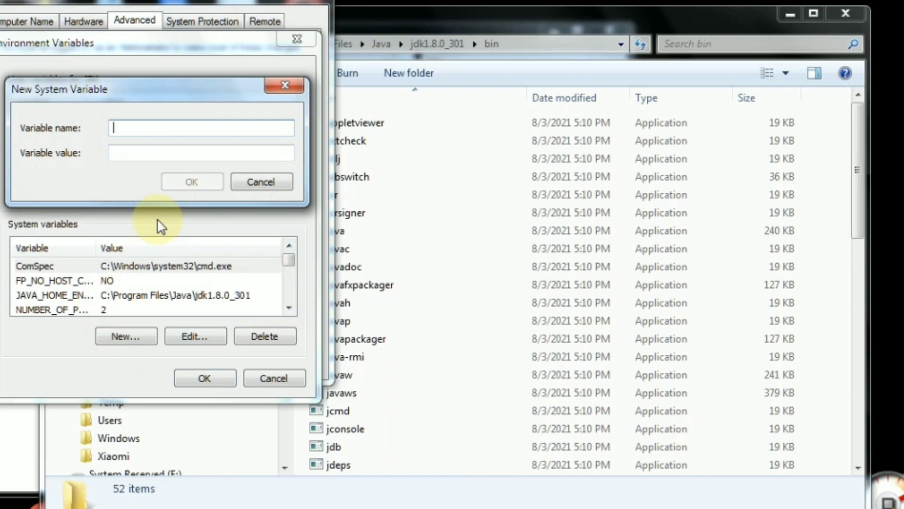
pyautogui.click(140, 296)
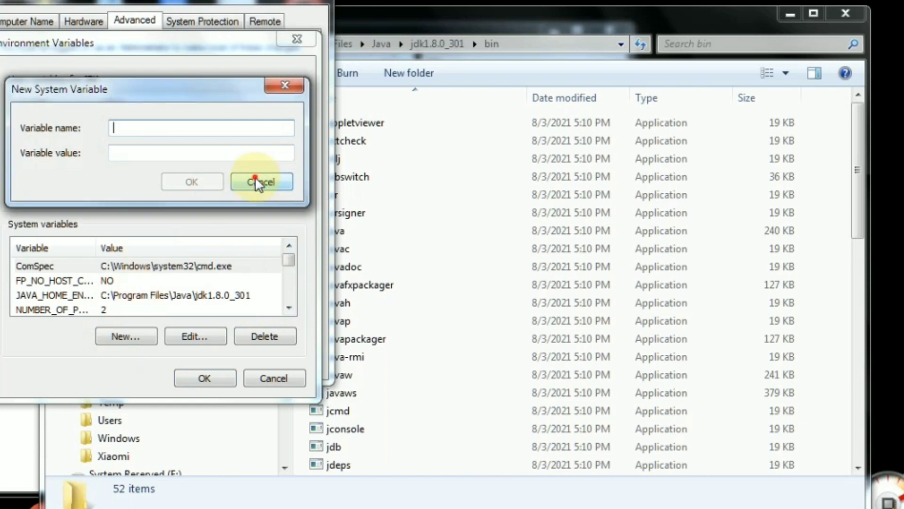
pyautogui.click(258, 183)
# Open the JAVA_HOME_ENVIRONMENT system variable for editing
pyautogui.doubleClick(157, 295)
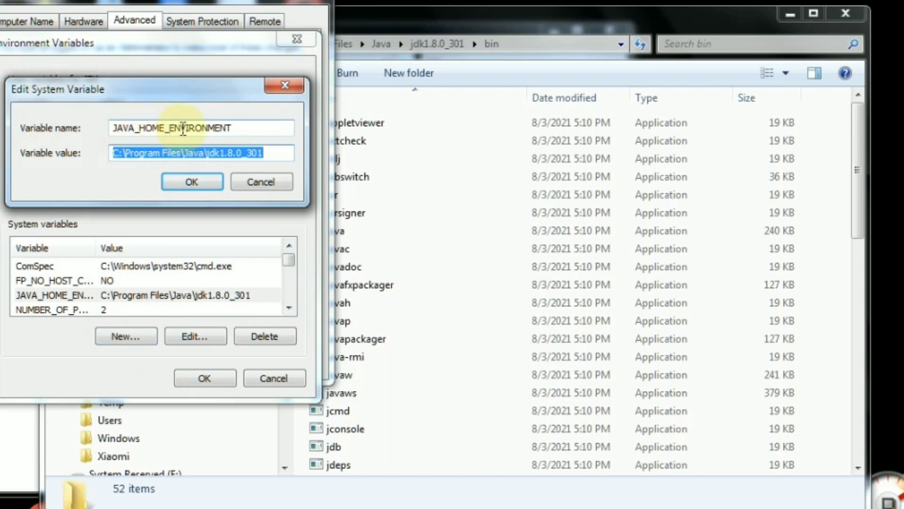
pyautogui.click(281, 152)
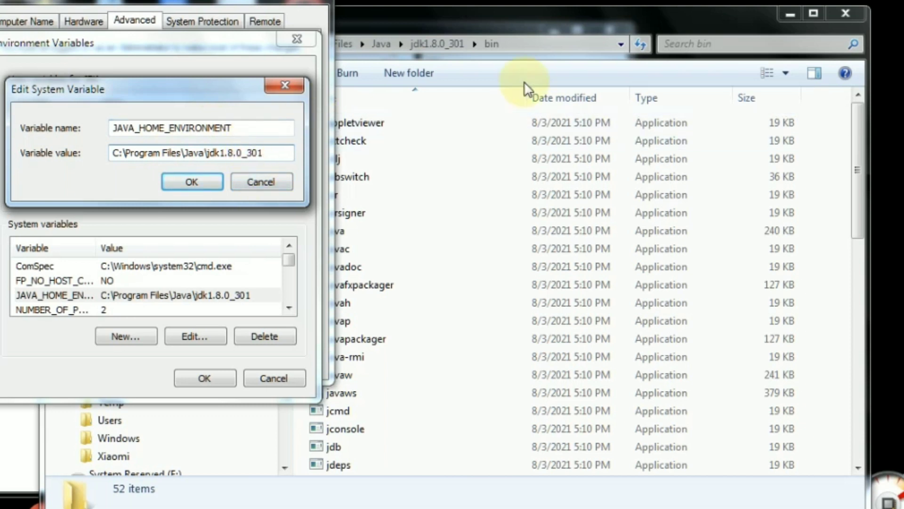
# Switch to File Explorer, go up from bin to the jdk1.8.0_301 folder and copy its full path, C:\Program Files\Java\jdk1.8.0_301
pyautogui.click(539, 26)
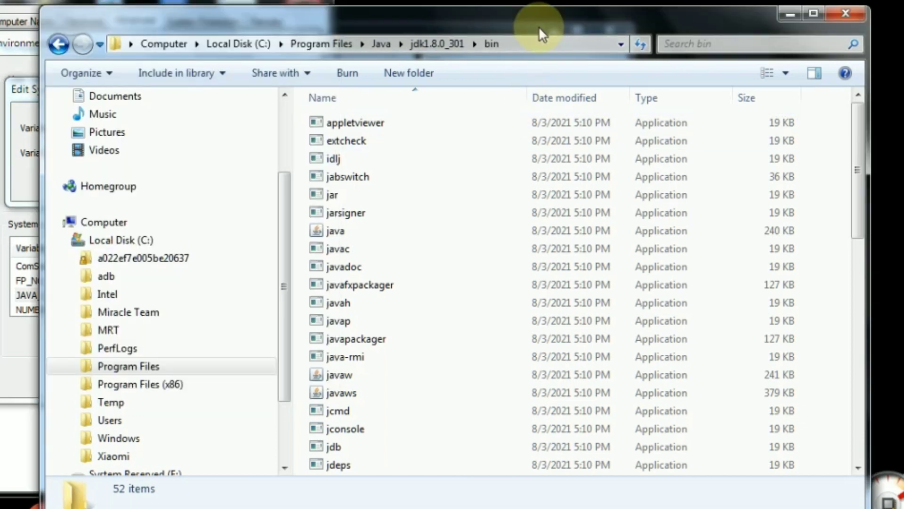
pyautogui.click(437, 42)
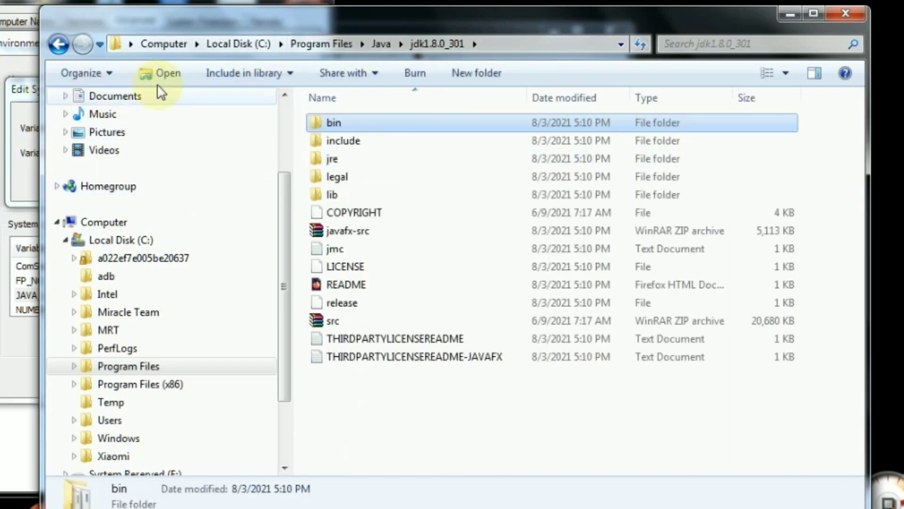
pyautogui.click(55, 45)
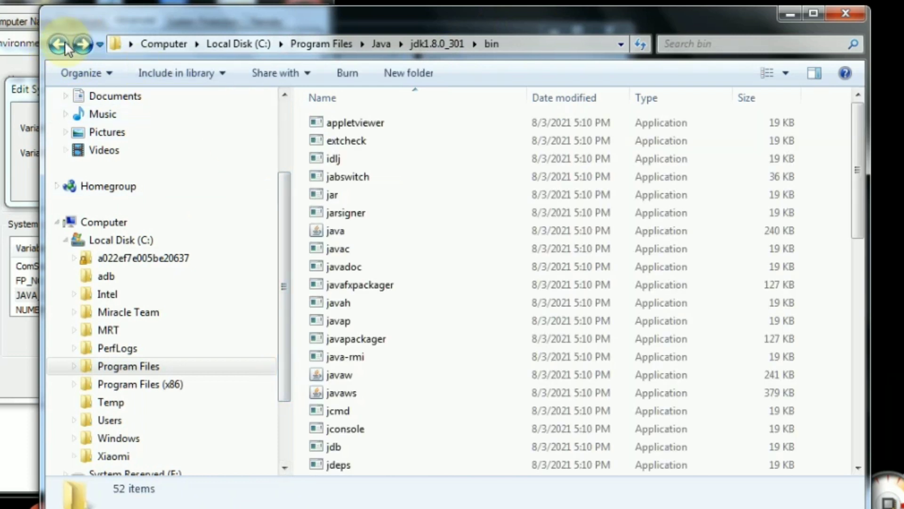
pyautogui.click(64, 41)
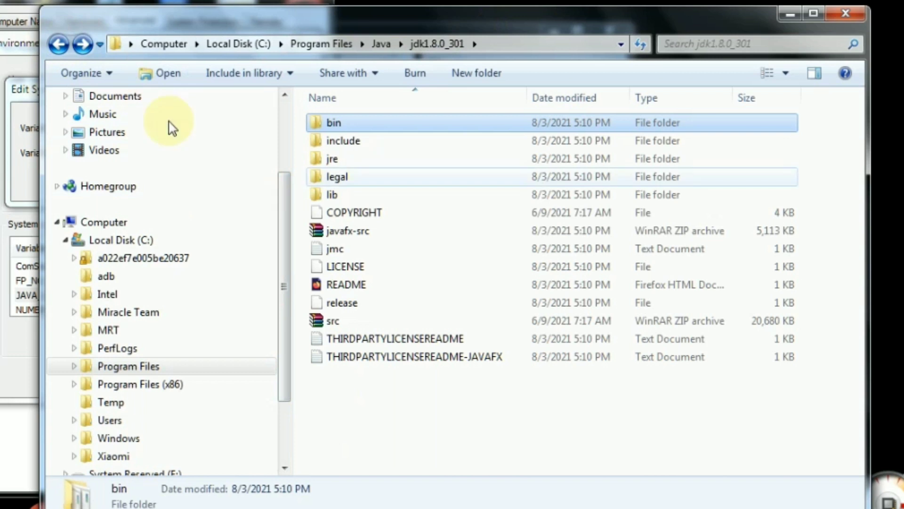
pyautogui.click(58, 45)
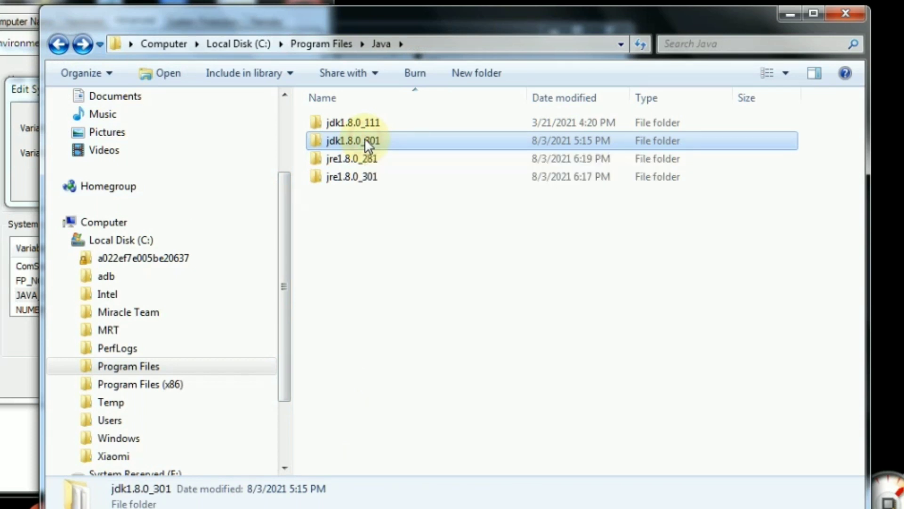
pyautogui.doubleClick(365, 140)
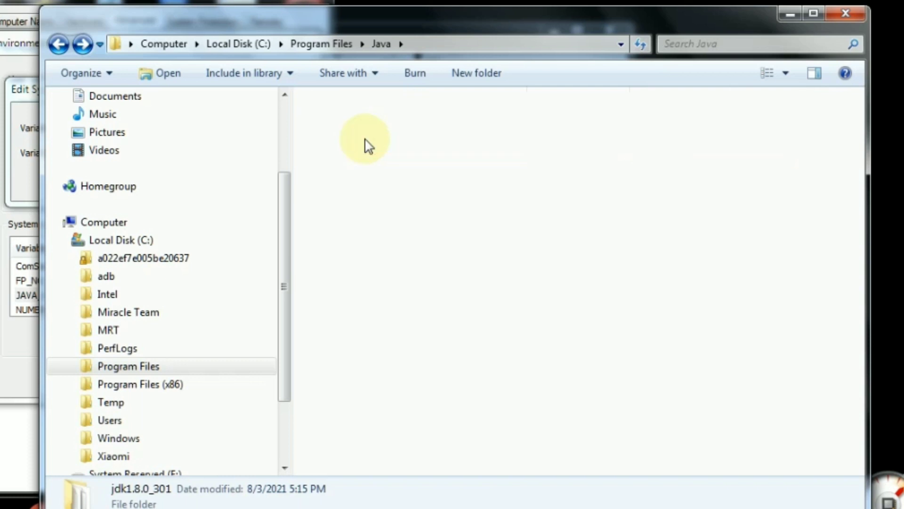
pyautogui.click(504, 44)
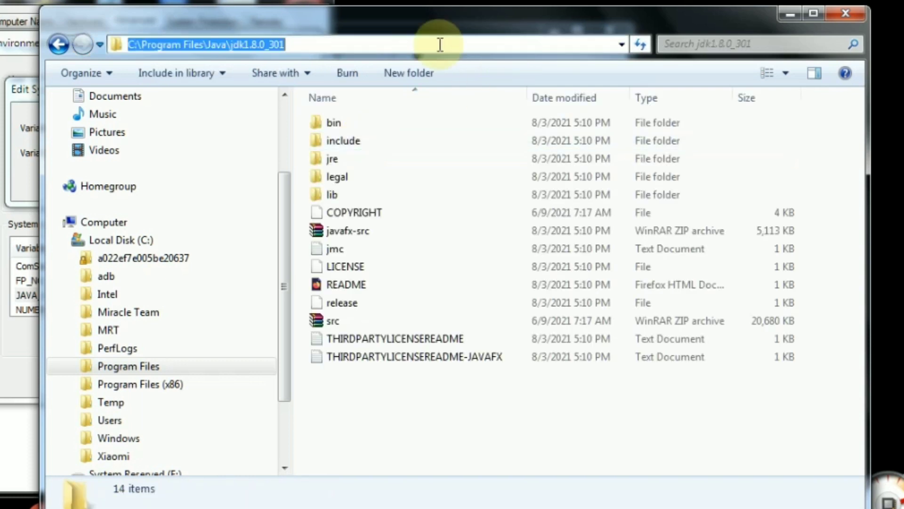
pyautogui.rightClick(240, 44)
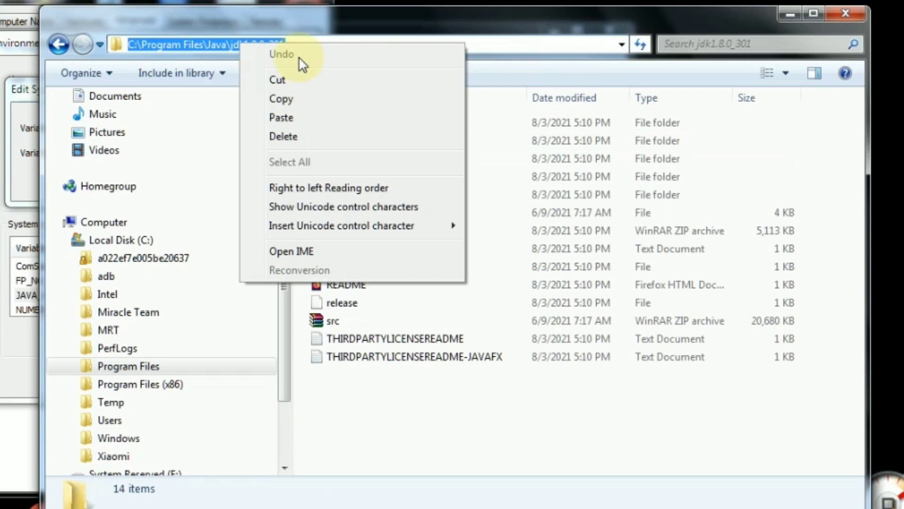
pyautogui.click(286, 101)
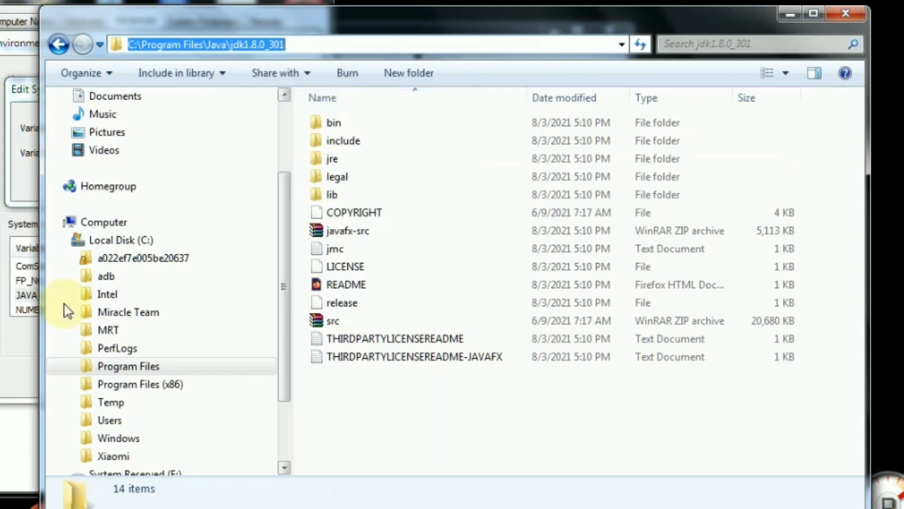
# Replace the JAVA_HOME_ENVIRONMENT value with C:\Program Files\Java\jdk1.8.0_301, save the variable, and confirm the Environment Variables and System Properties dialogs
pyautogui.click(12, 366)
pyautogui.click(118, 158)
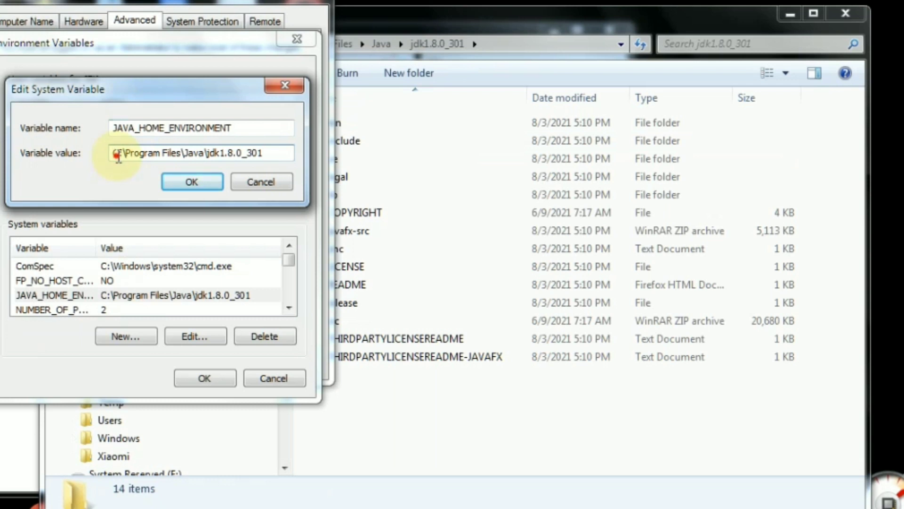
pyautogui.moveTo(118, 158); pyautogui.dragTo(282, 150)
pyautogui.rightClick(282, 153)
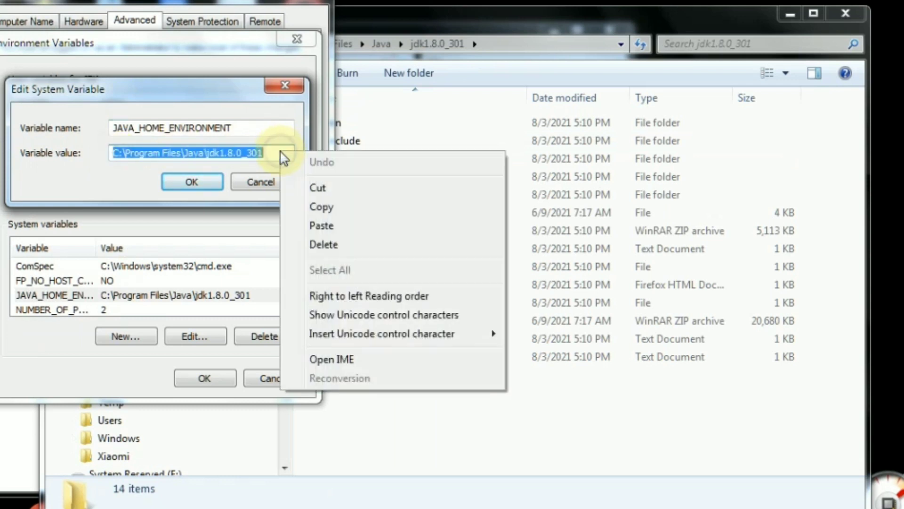
pyautogui.click(322, 226)
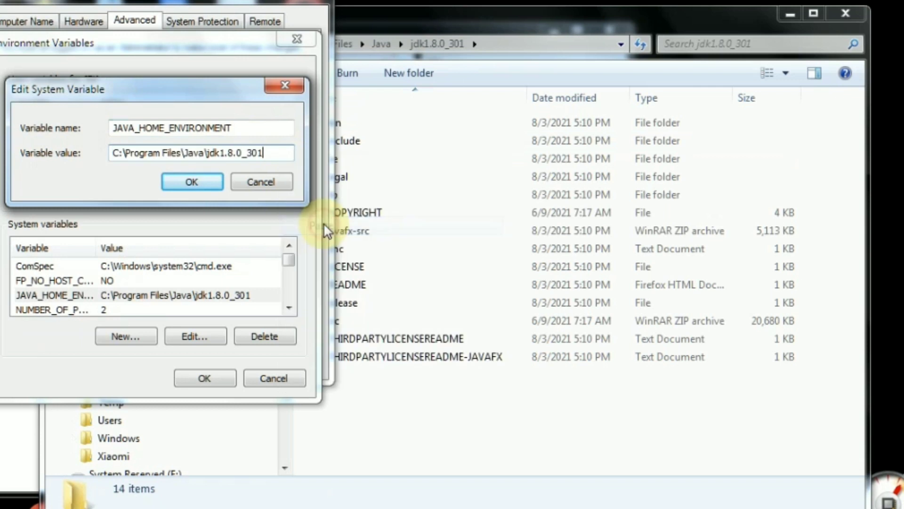
pyautogui.click(191, 180)
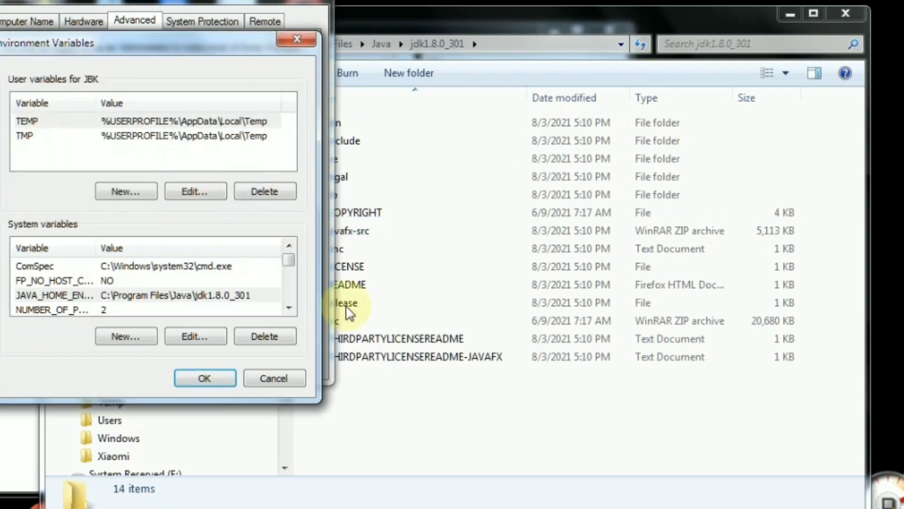
pyautogui.click(205, 372)
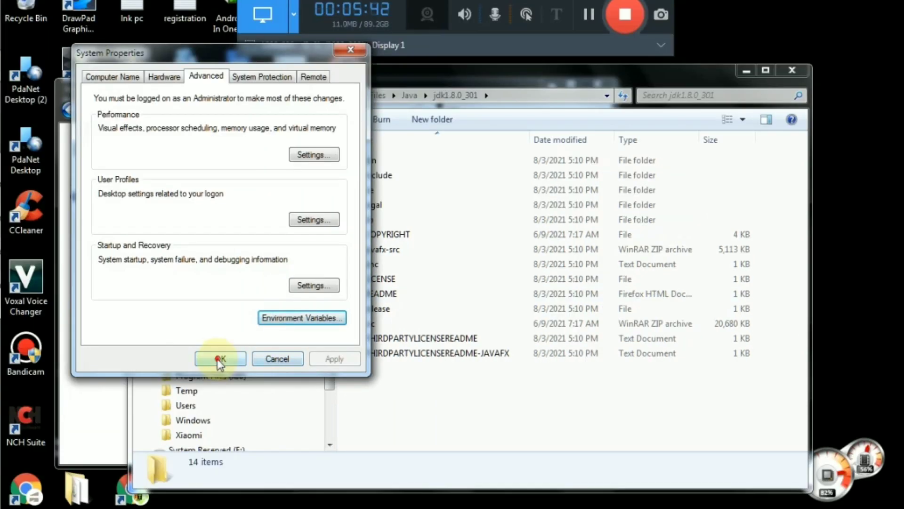
pyautogui.click(147, 364)
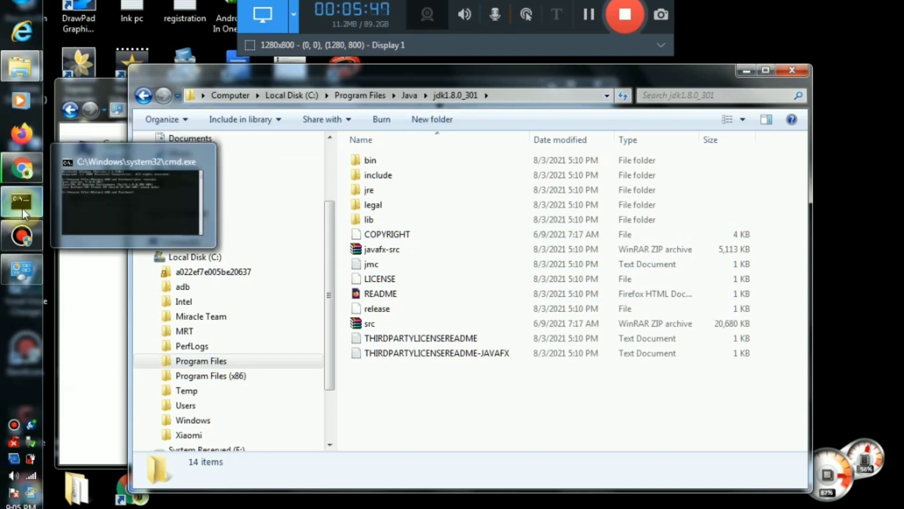
# Switch to the open Command Prompt, run java -version again to check the Java installation, and minimize the window
pyautogui.click(21, 203)
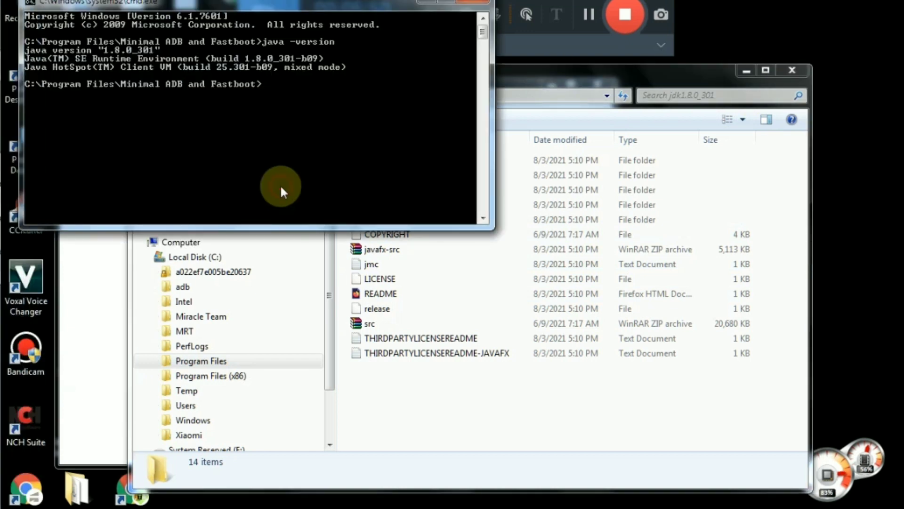
pyautogui.press('Up')
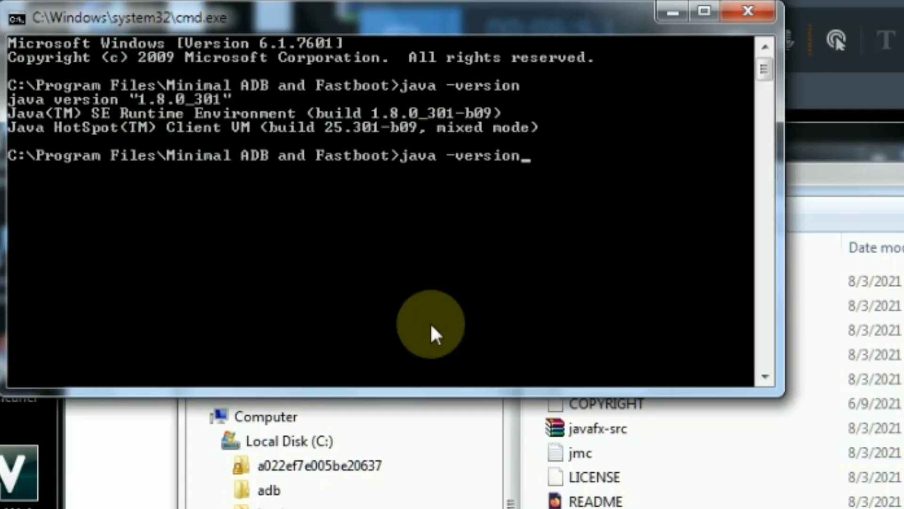
pyautogui.press('Return')
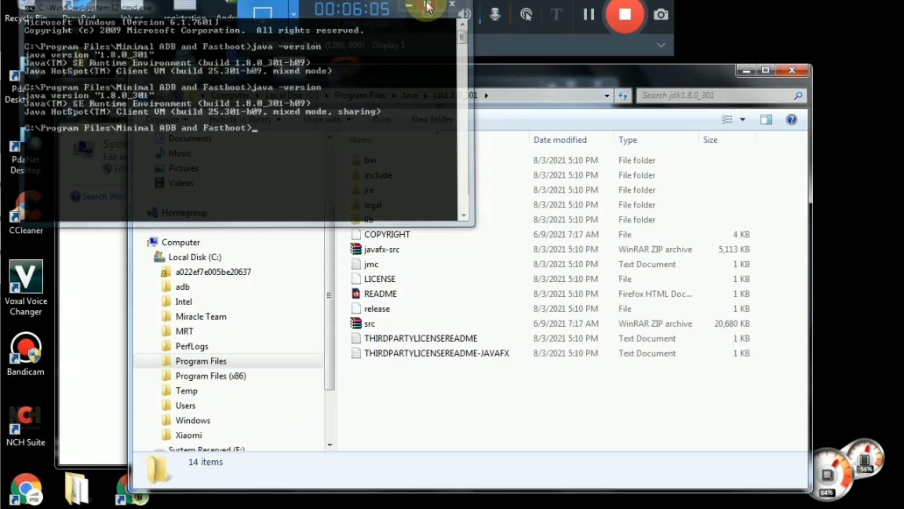
pyautogui.click(670, 16)
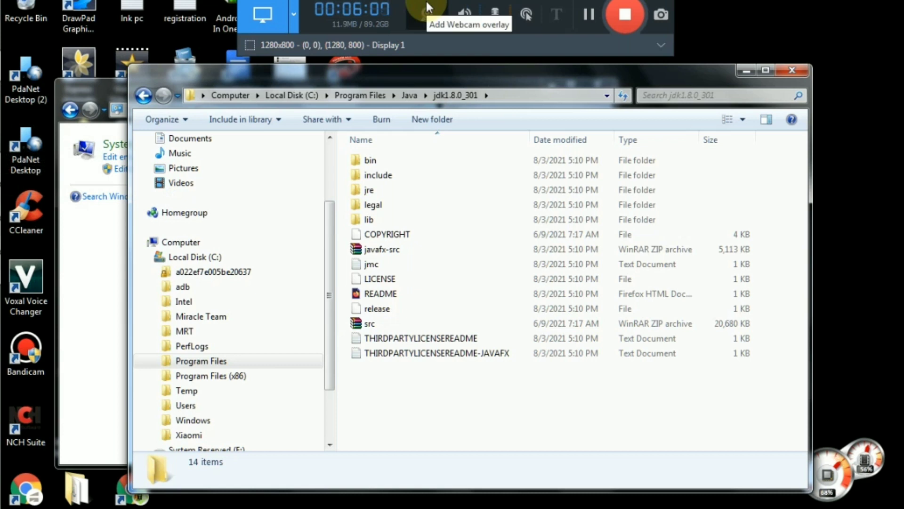
pyautogui.moveTo(480, 177)
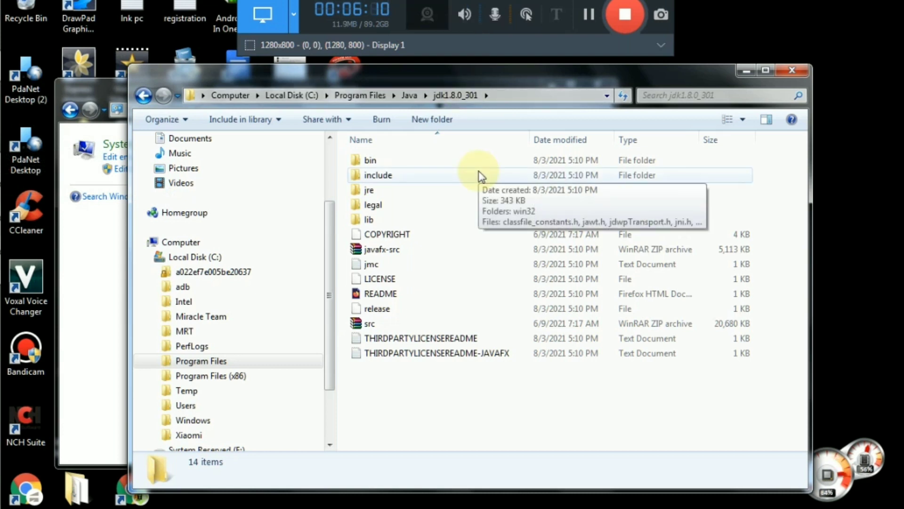